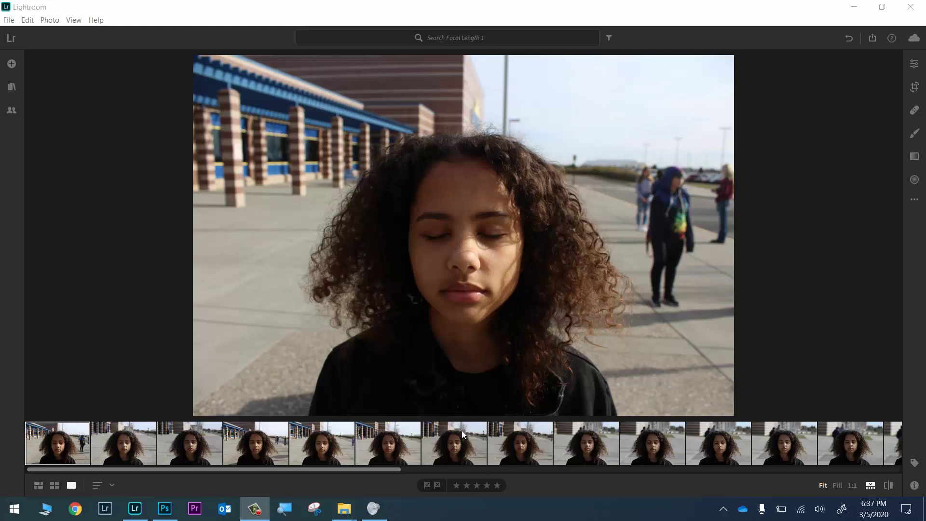
# Browse the album's photos and metadata, viewing the 300 mm and 160 mm shots, then return to the first.
pyautogui.moveTo(378, 467); pyautogui.dragTo(780, 468)
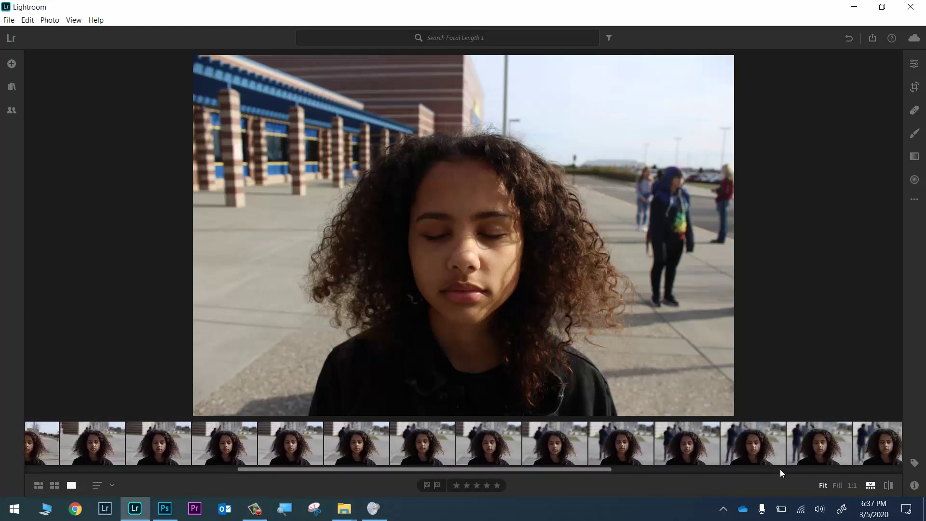
pyautogui.click(889, 467)
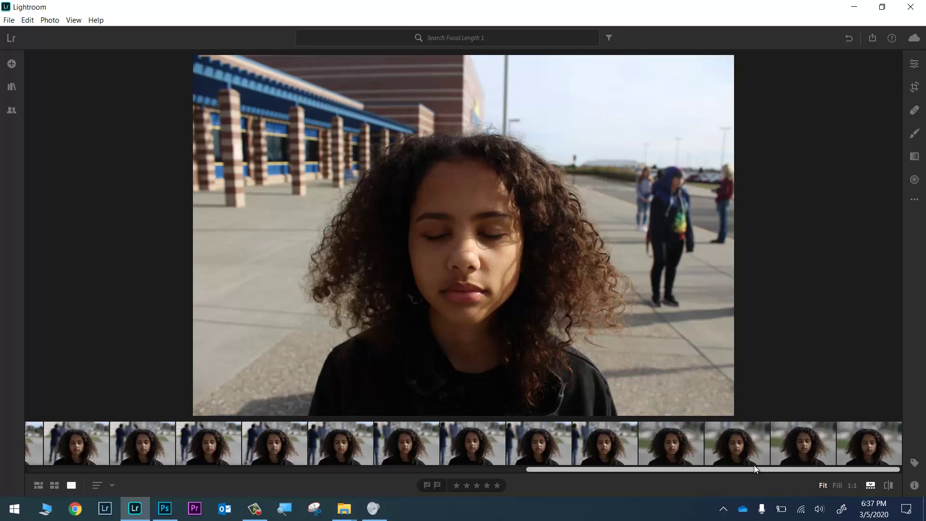
pyautogui.click(914, 485)
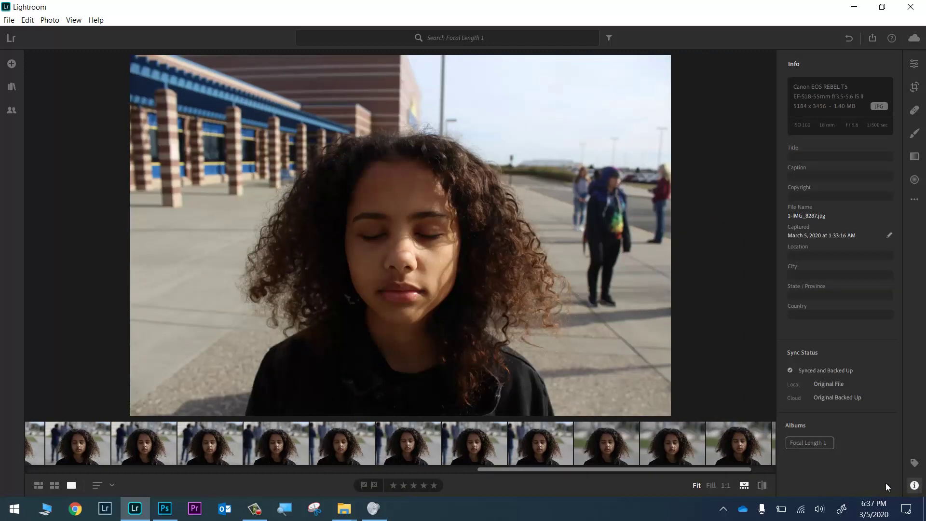
pyautogui.click(750, 453)
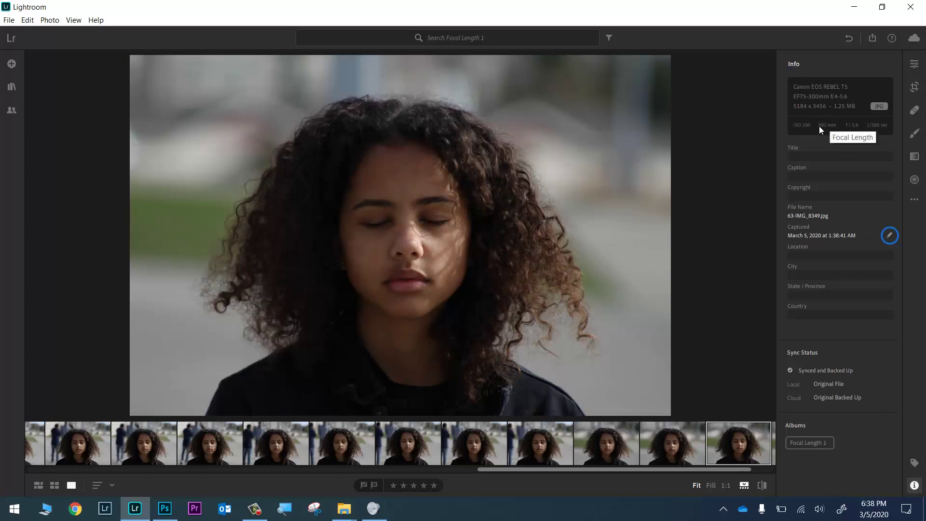
pyautogui.click(341, 446)
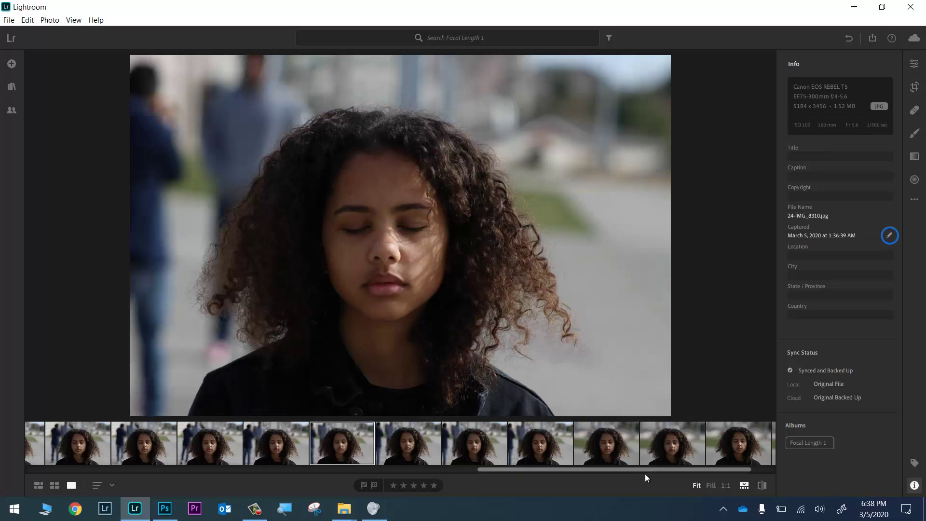
pyautogui.moveTo(644, 467); pyautogui.dragTo(92, 461)
pyautogui.click(65, 447)
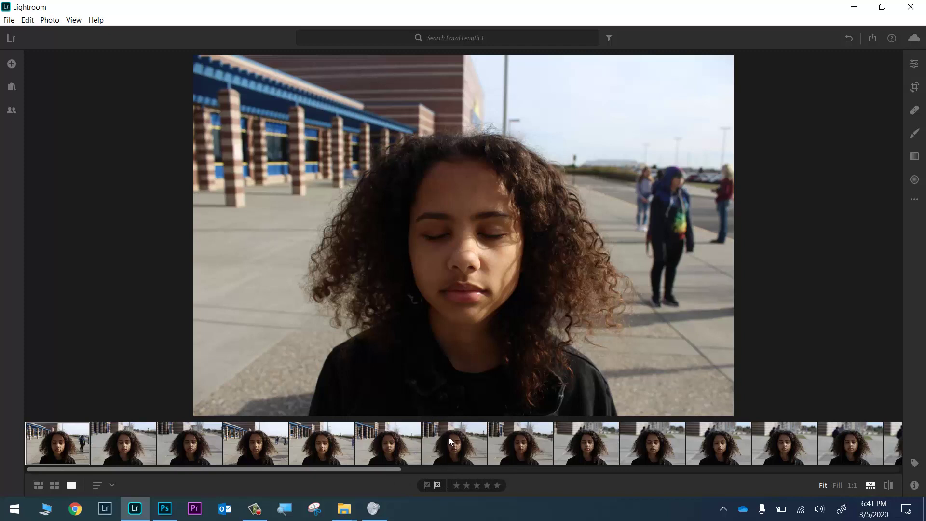
# Apply the picked-flag filter so only the flagged photos remain in the strip.
pyautogui.click(608, 38)
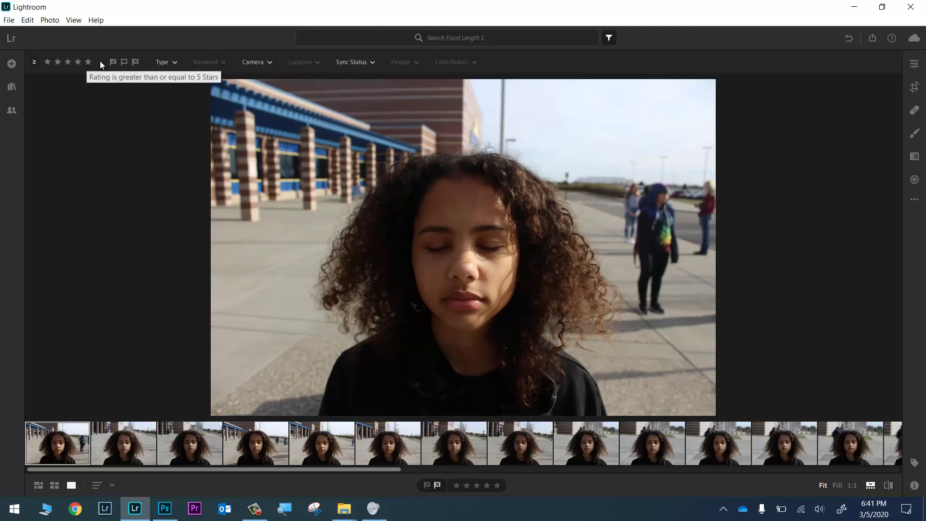
pyautogui.click(114, 62)
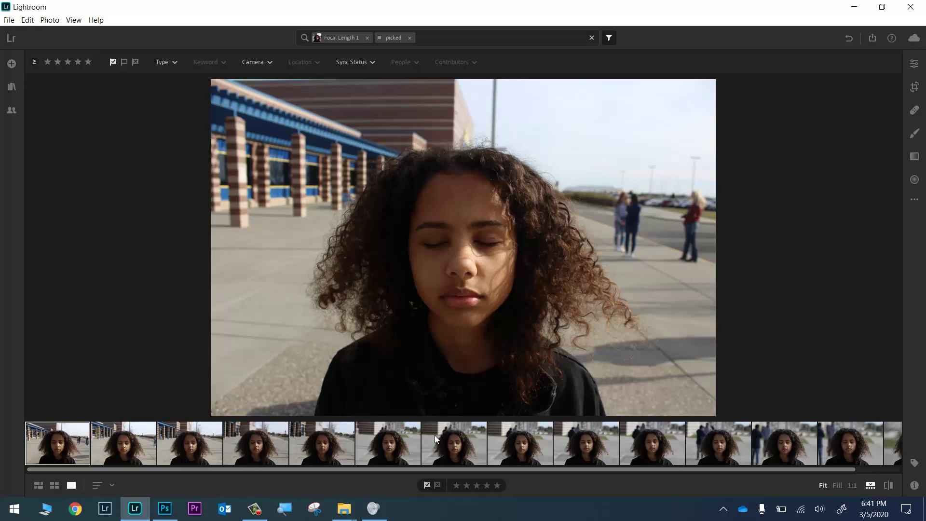
pyautogui.scroll(-2, 705, 435)
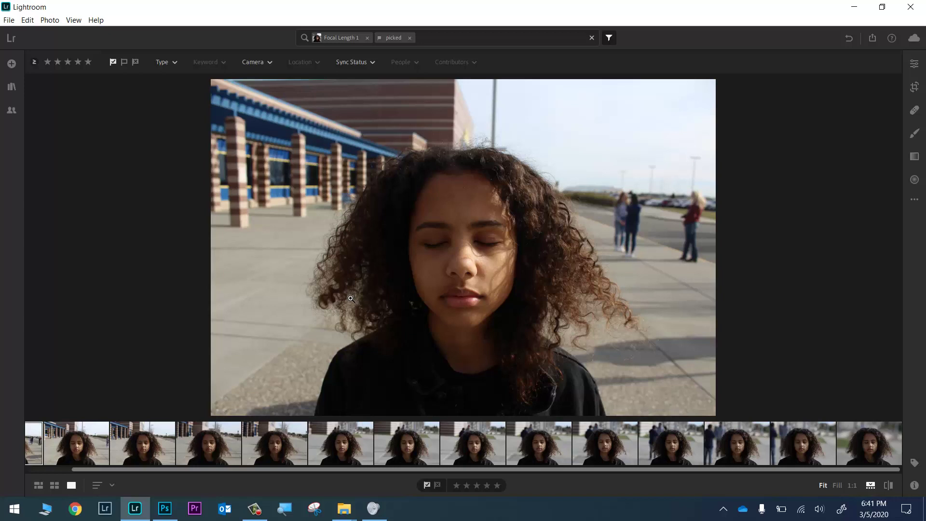
pyautogui.scroll(2, 124, 450)
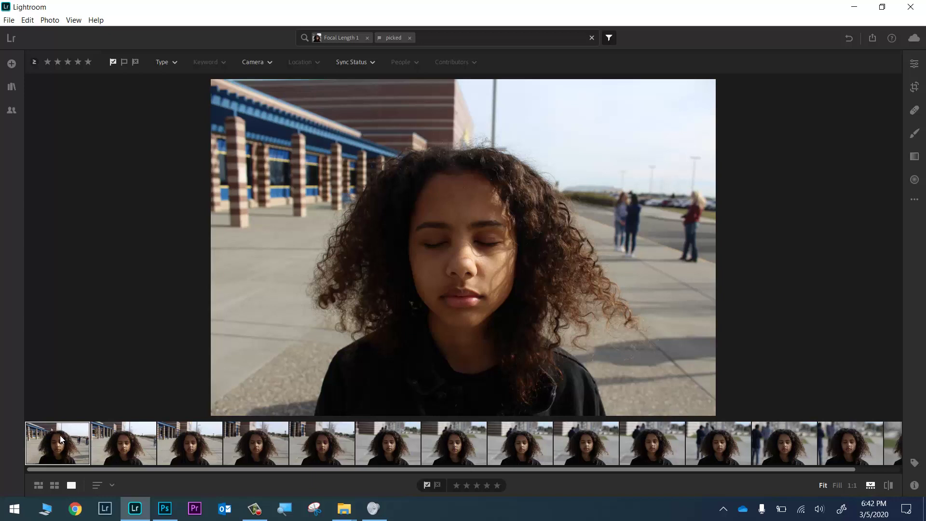
pyautogui.scroll(-2, 62, 441)
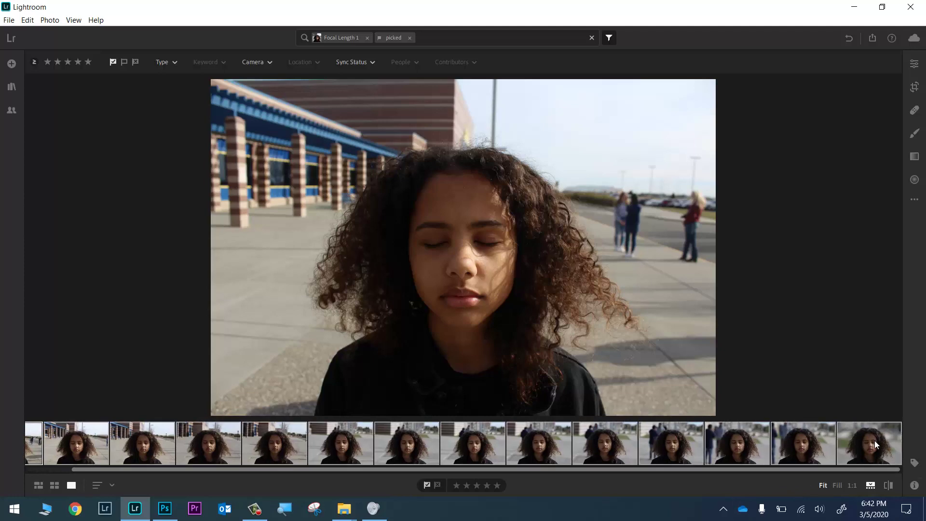
# Raise exposure to +0.66 and shadows to +14, then copy and paste the edit onto all 14 photos.
pyautogui.click(914, 63)
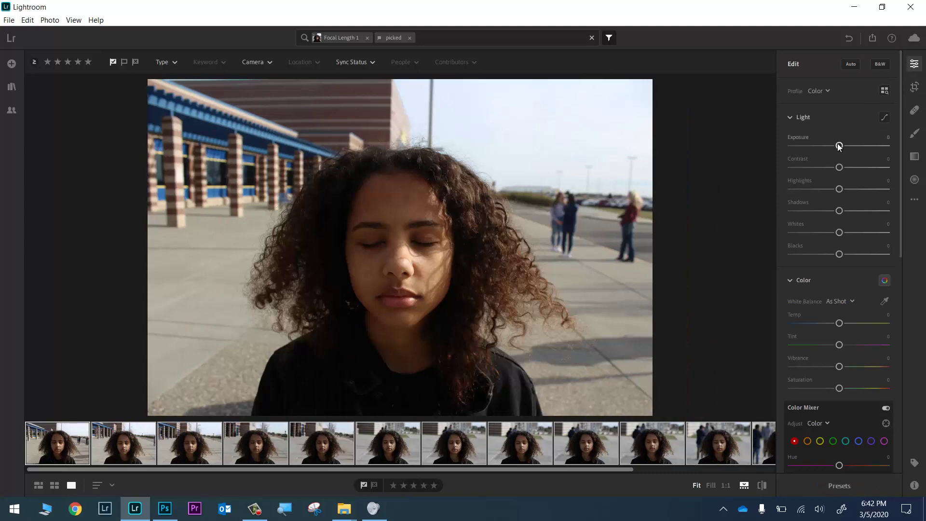
pyautogui.moveTo(838, 145); pyautogui.dragTo(846, 146)
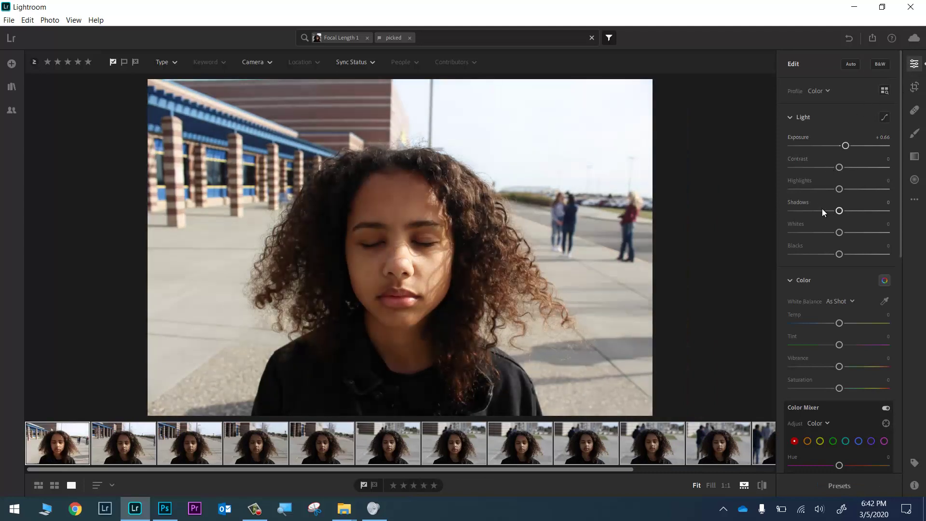
pyautogui.moveTo(838, 212); pyautogui.dragTo(845, 212)
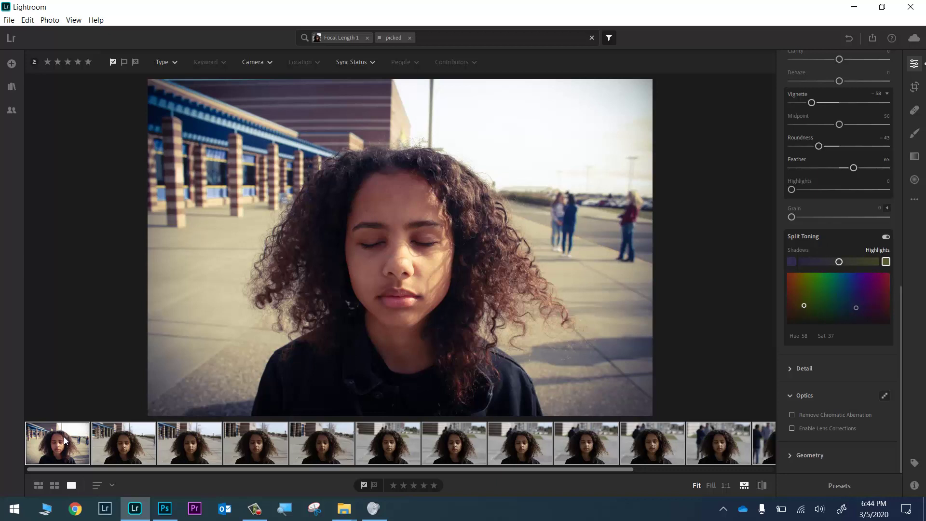
pyautogui.hotkey('ctrl', 'c')
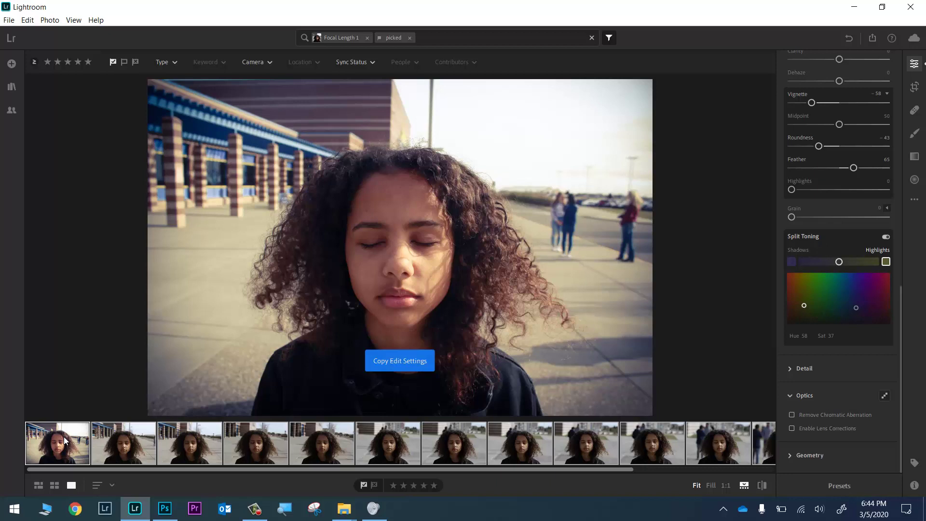
pyautogui.hotkey('ctrl', 'v')
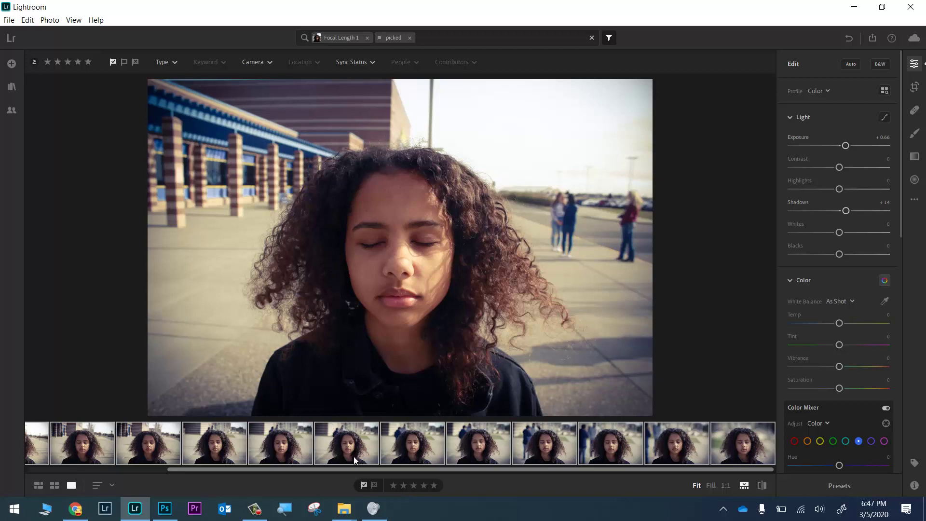
# Save the 14 picked photos as full-size JPEGs, then switch to Photoshop.
pyautogui.click(872, 39)
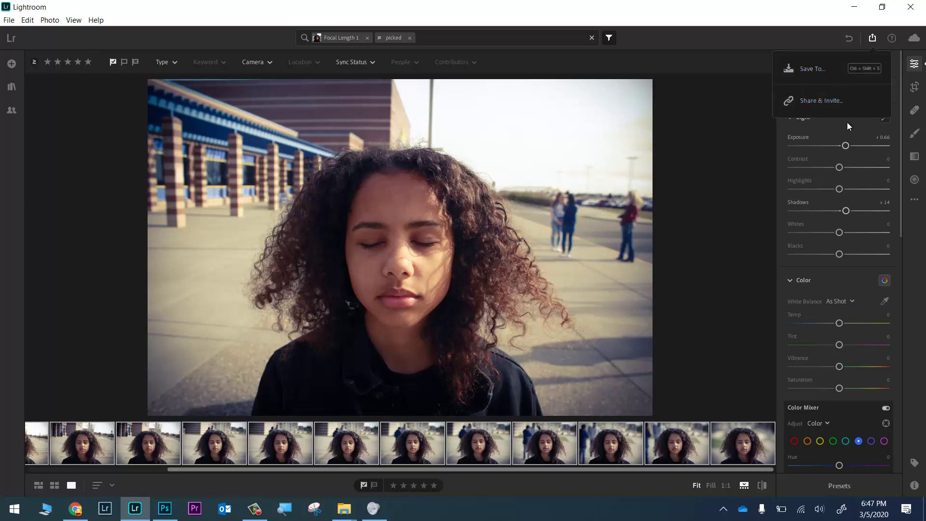
pyautogui.click(842, 141)
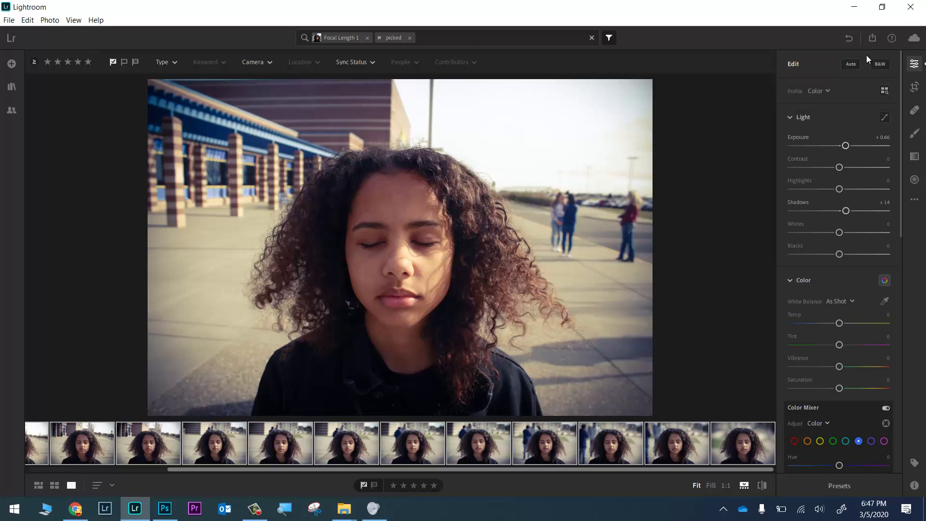
pyautogui.click(872, 37)
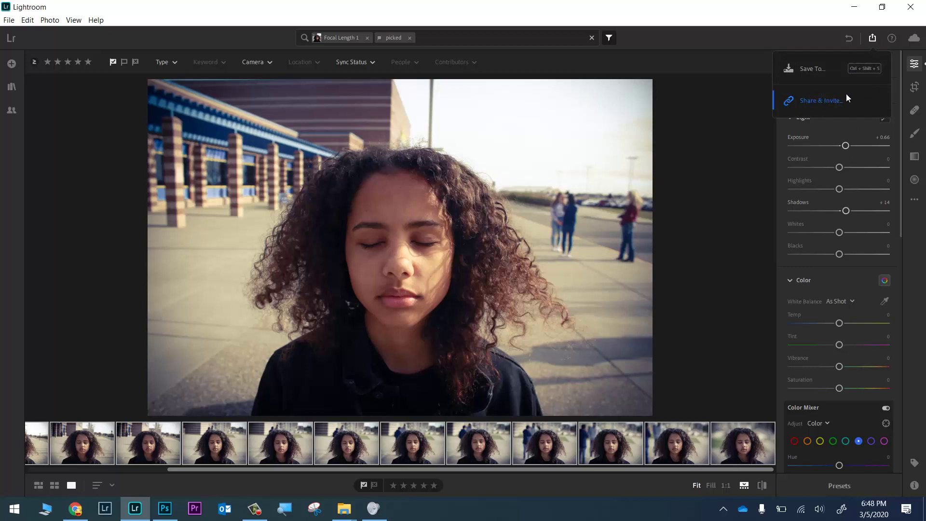
pyautogui.click(817, 71)
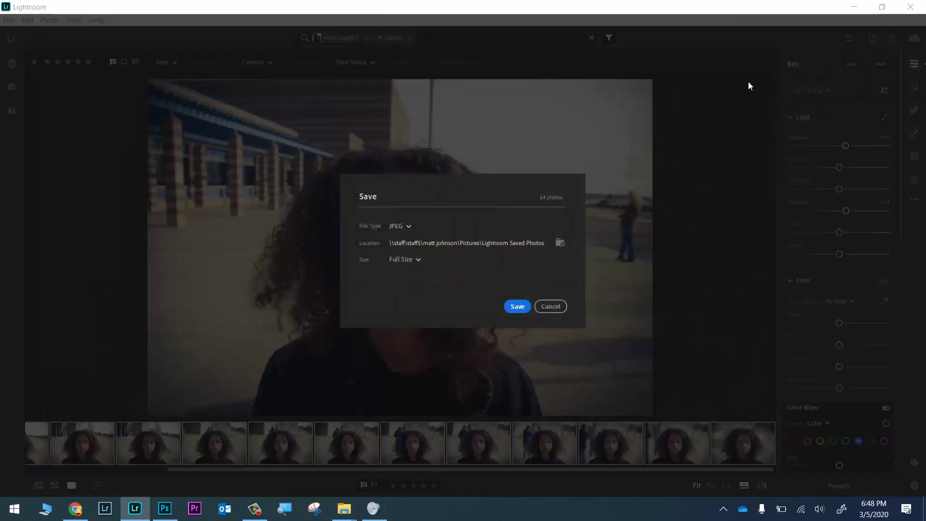
pyautogui.click(412, 259)
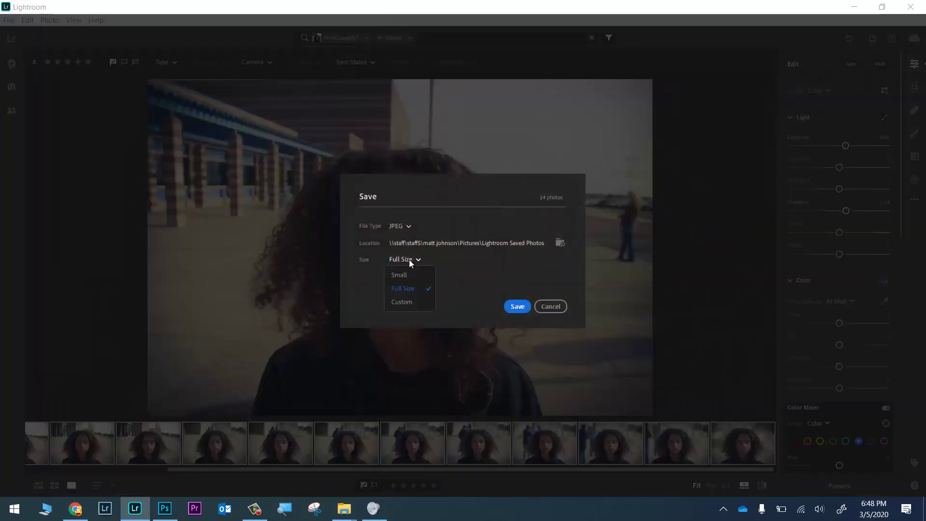
pyautogui.click(409, 285)
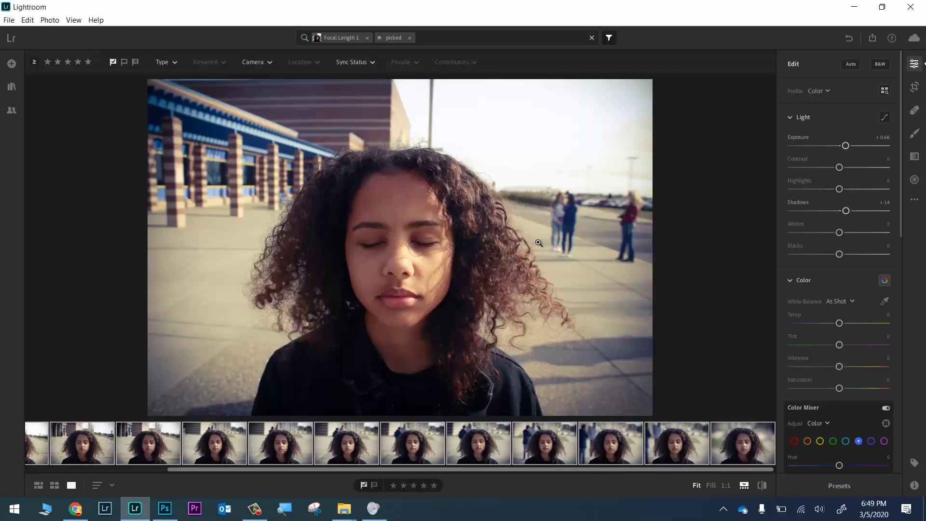
pyautogui.click(164, 509)
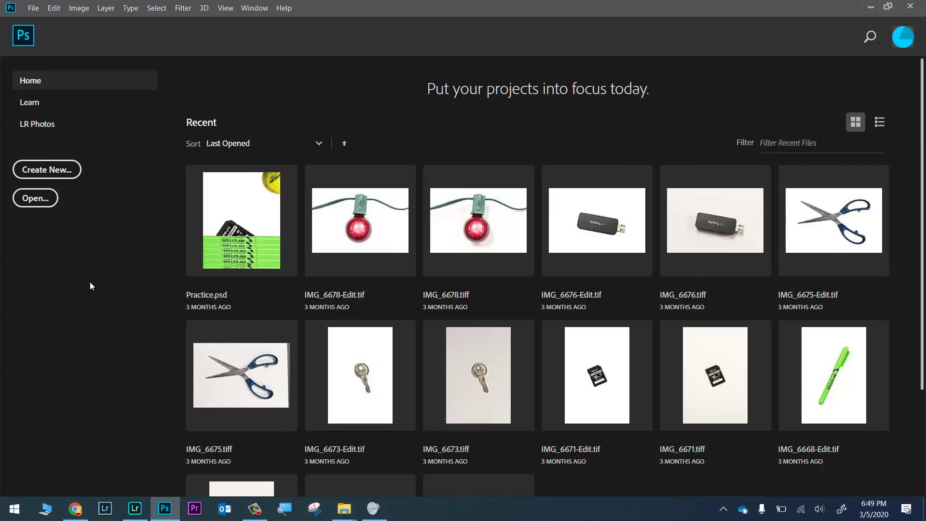
# Create a new document 1920 × 1080 pixels at 72 ppi resolution.
pyautogui.click(52, 175)
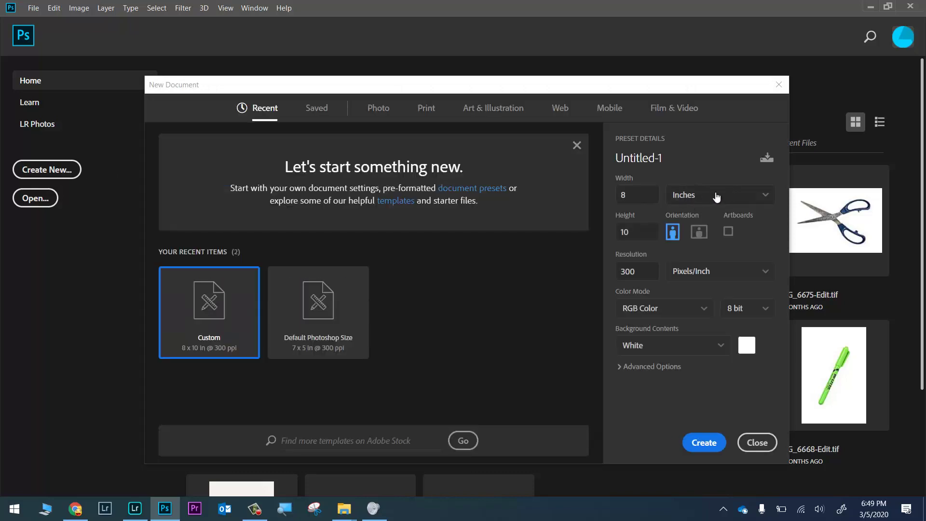
pyautogui.click(704, 198)
pyautogui.click(705, 216)
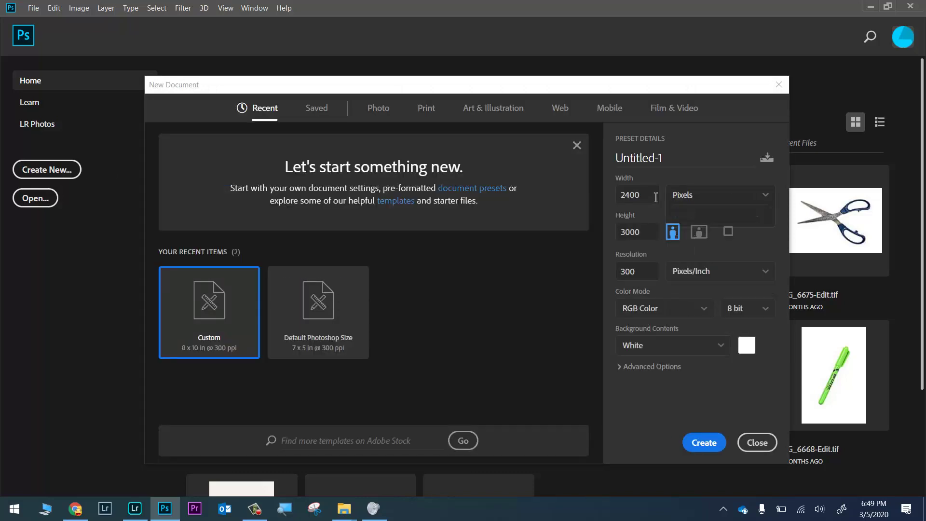
pyautogui.write('1920')
pyautogui.press('Tab')
pyautogui.write('1080')
pyautogui.click(646, 269)
pyautogui.press('Delete')
pyautogui.press('Delete')
pyautogui.press('Delete')
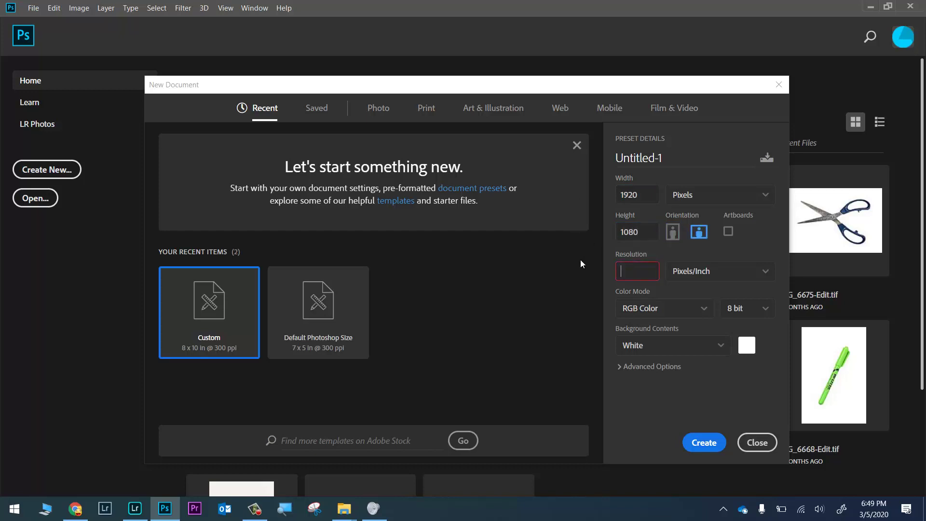
pyautogui.write('72')
pyautogui.click(703, 443)
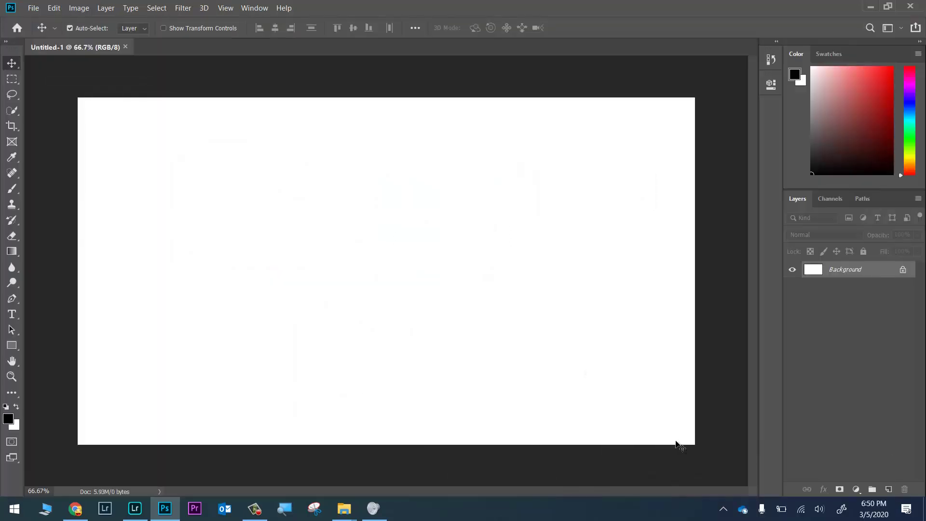
# Switch to the Motion workspace and create a video timeline for Untitled-1.
pyautogui.click(255, 8)
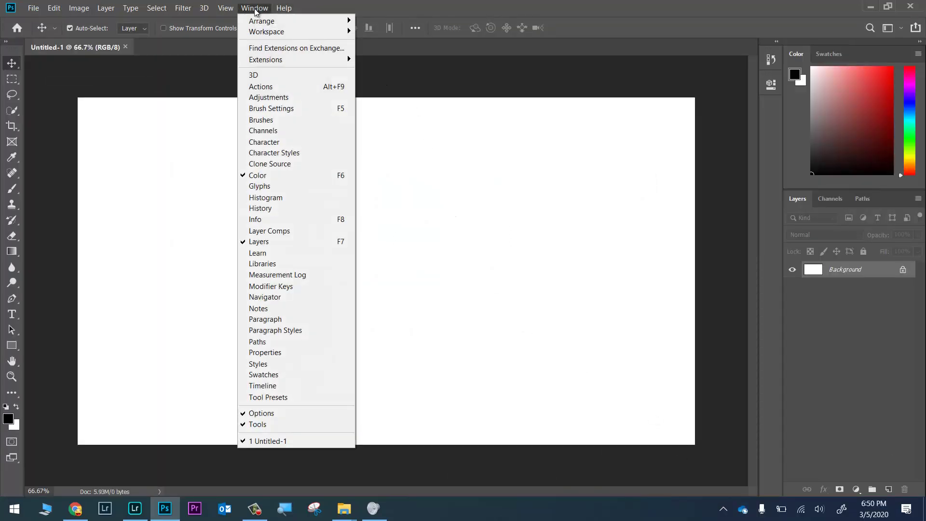
pyautogui.moveTo(264, 33)
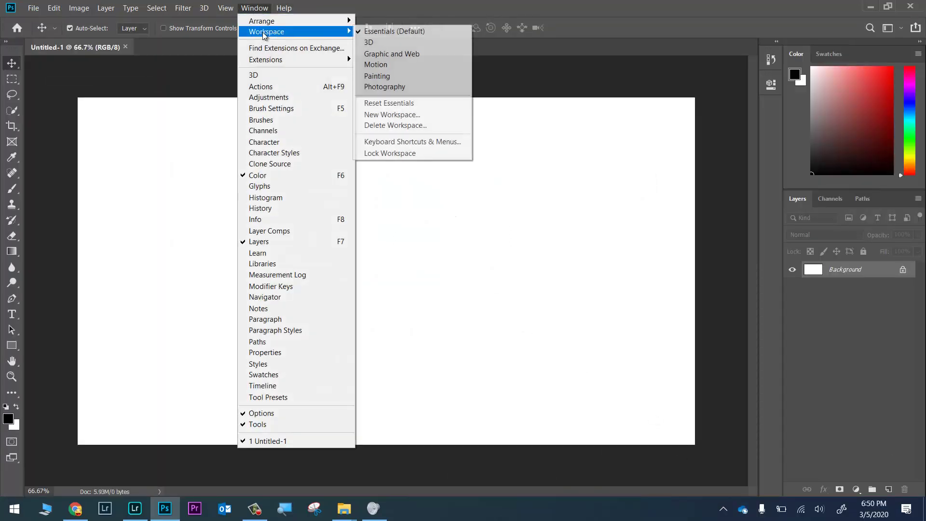
pyautogui.click(376, 65)
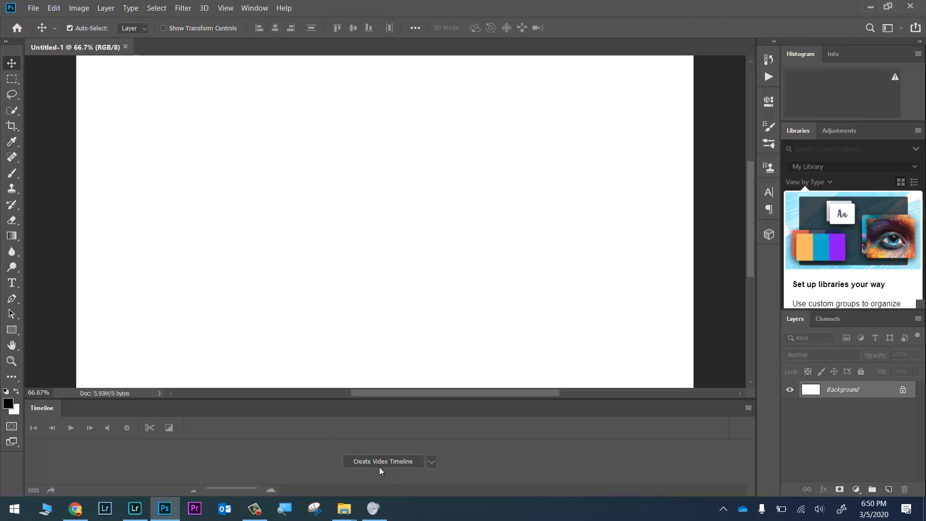
pyautogui.click(406, 462)
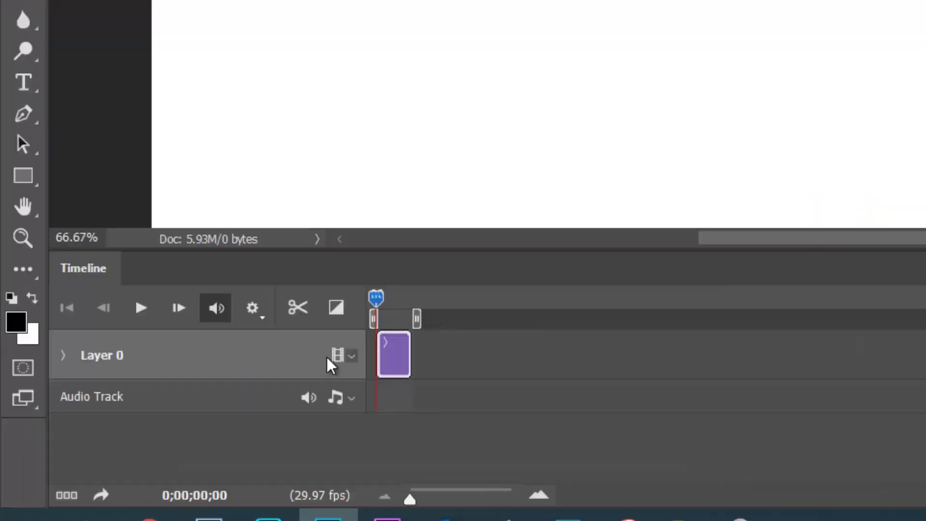
# Add all 14 photos from Photos > focal lenght > Focal Length 1 as media on the Layer 0 track.
pyautogui.click(350, 356)
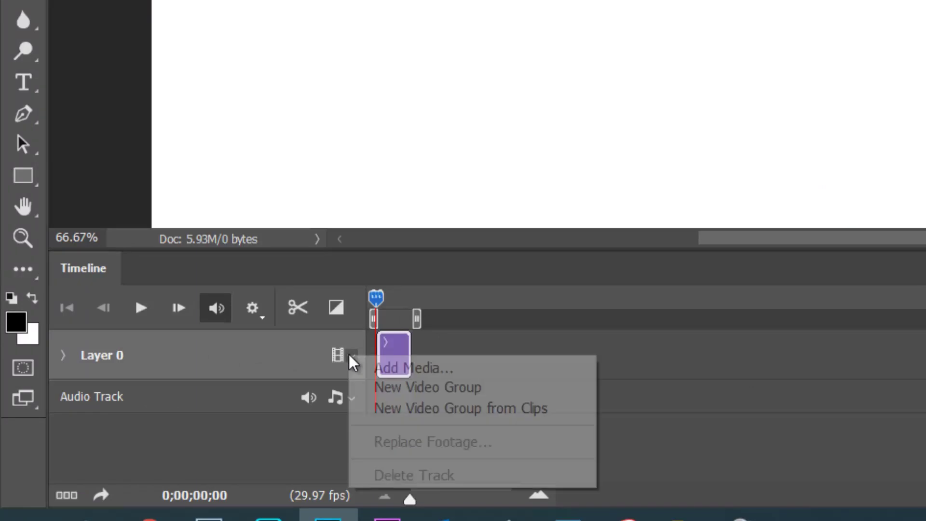
pyautogui.click(392, 368)
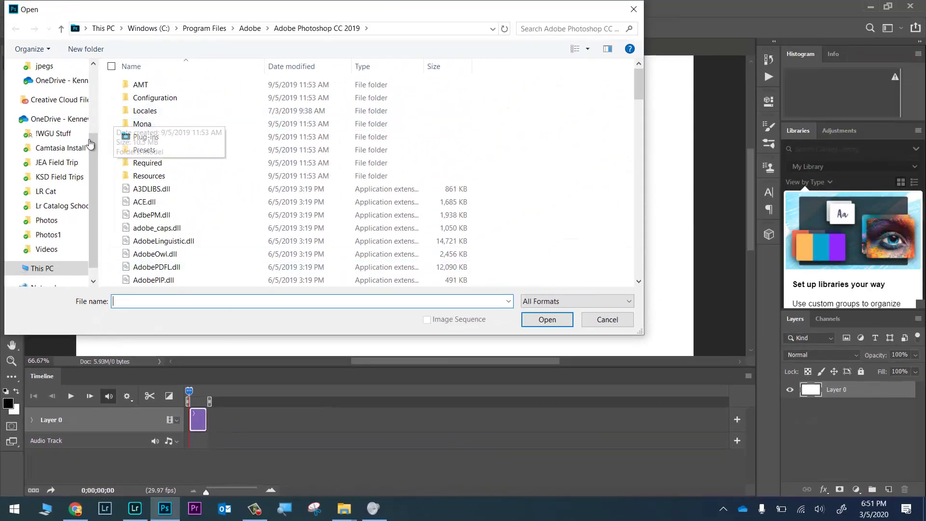
pyautogui.click(47, 219)
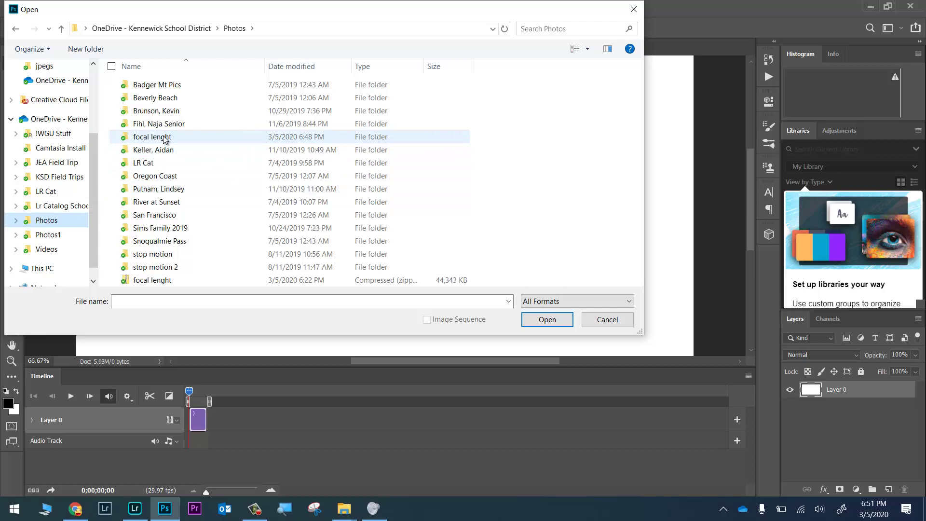
pyautogui.click(164, 138)
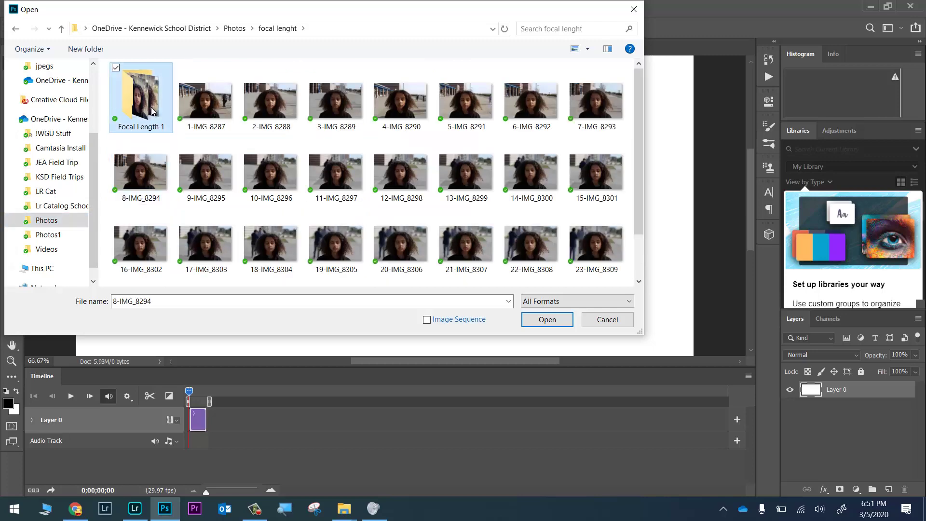
pyautogui.doubleClick(151, 110)
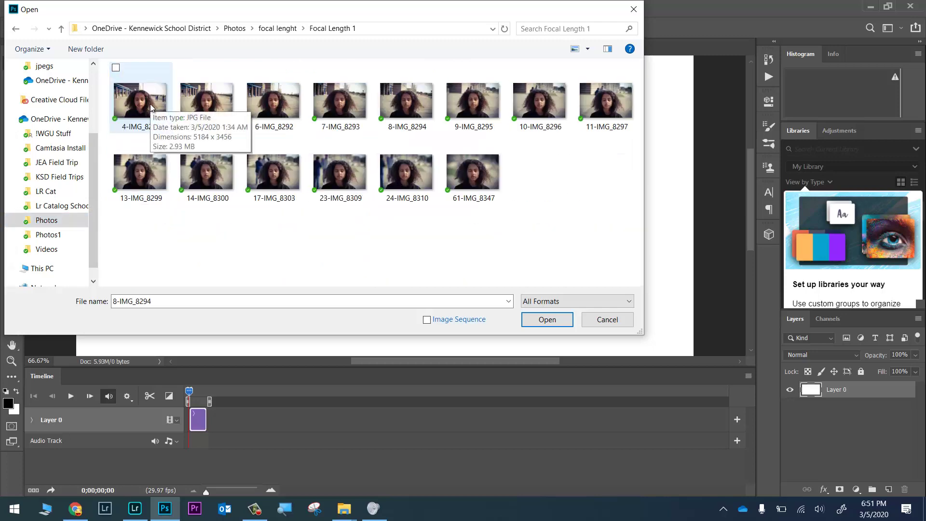
pyautogui.hotkey('ctrl', 'a')
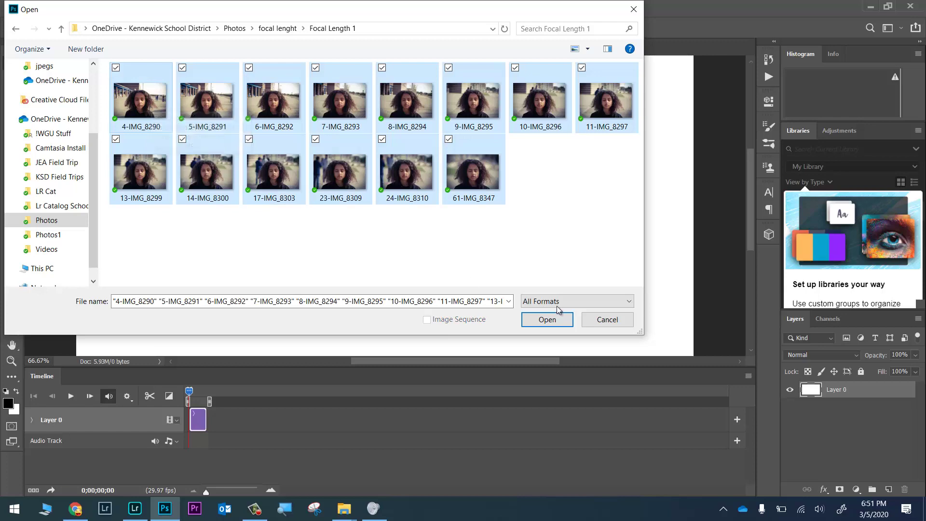
pyautogui.click(547, 319)
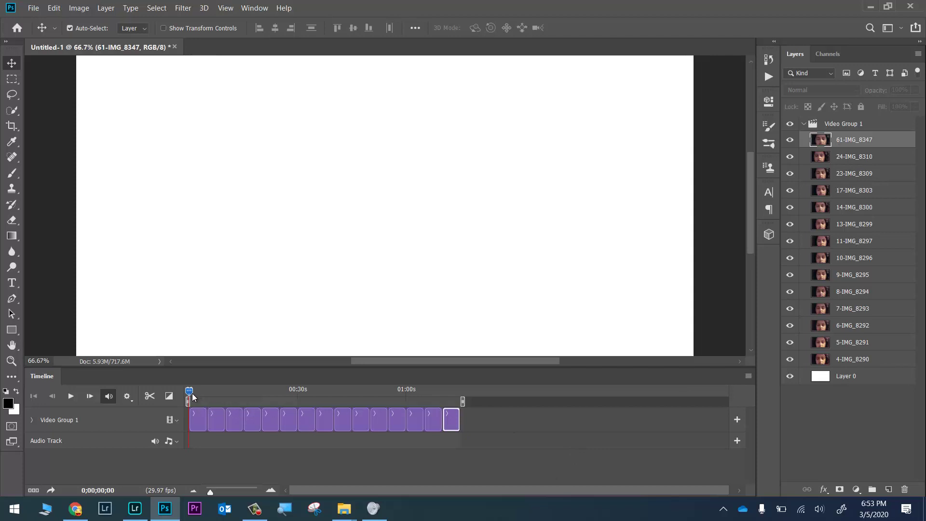
# Scrub through the sequence to preview it, then delete the blank white Layer 0 clip.
pyautogui.moveTo(188, 392)
pyautogui.mouseDown()
pyautogui.moveTo(452, 409)
pyautogui.moveTo(259, 381)
pyautogui.moveTo(197, 389)
pyautogui.mouseUp()
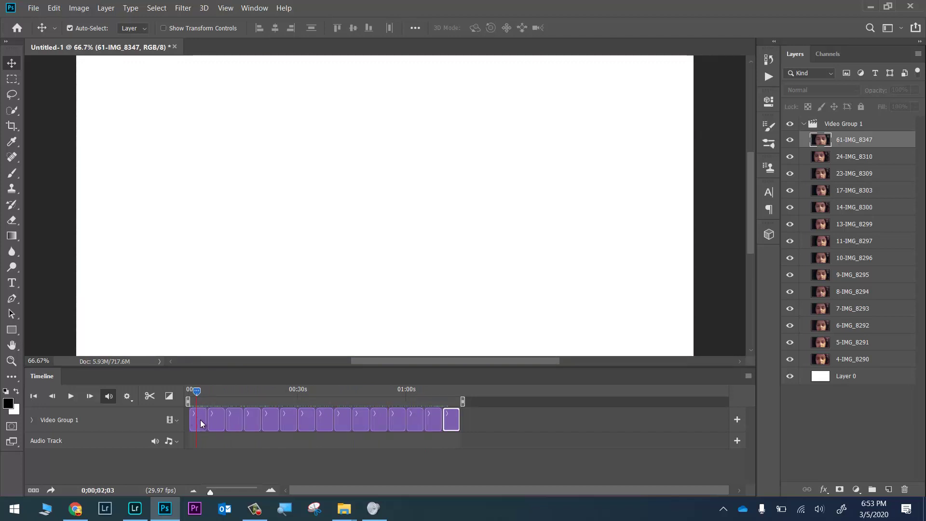
pyautogui.click(201, 420)
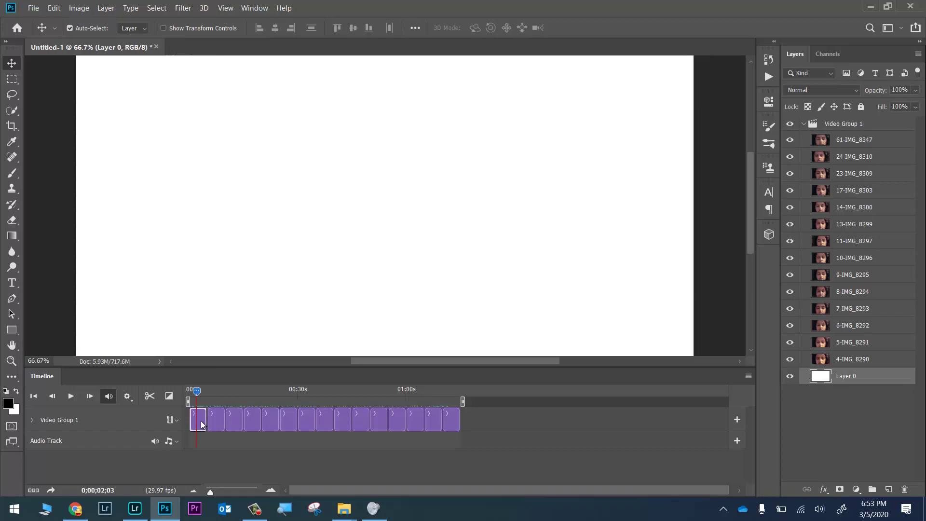
pyautogui.press('Delete')
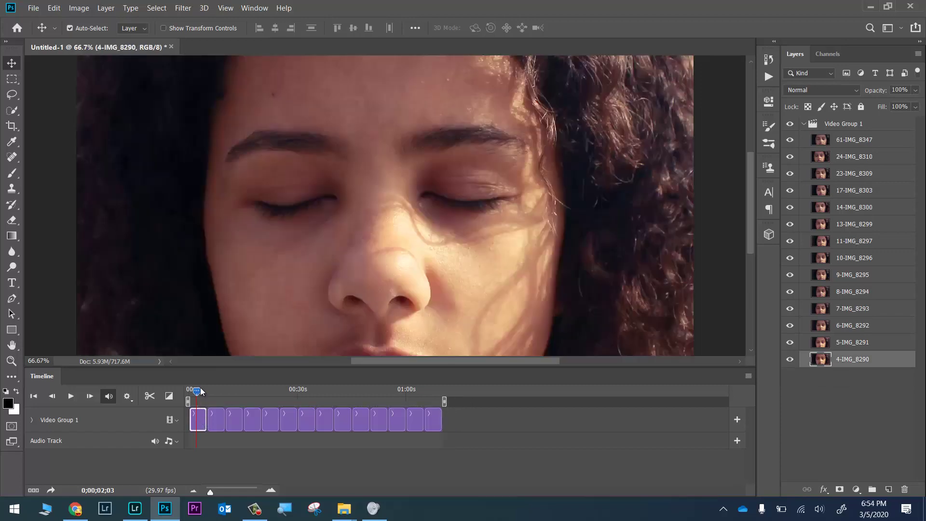
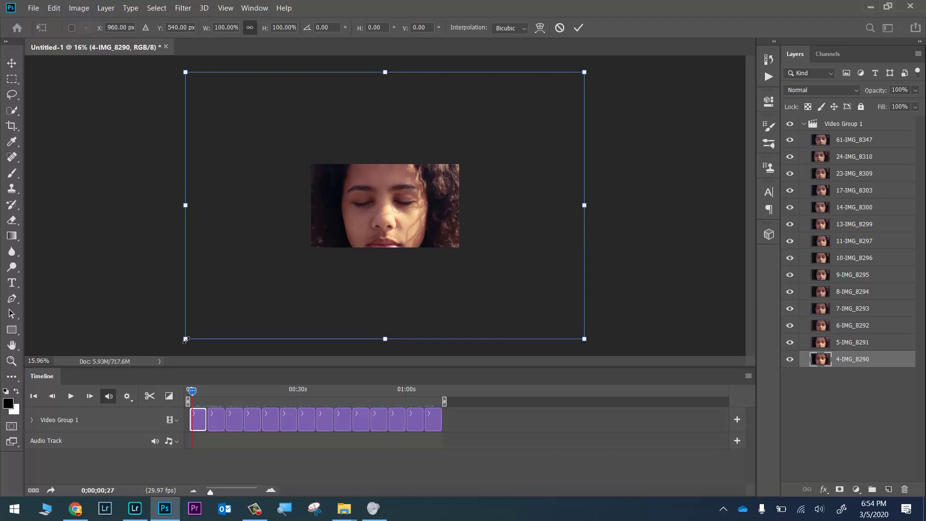
# Scale the 4-IMG_8290 layer to 91.56% and shift it so the street scene fills the frame.
pyautogui.moveTo(186, 339); pyautogui.dragTo(288, 278)
pyautogui.press('Return')
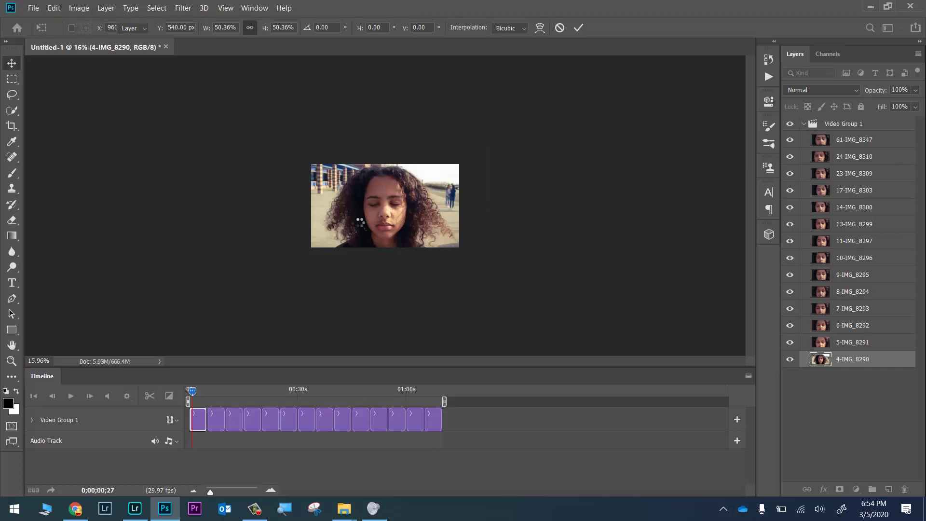
pyautogui.moveTo(375, 210); pyautogui.dragTo(377, 207)
pyautogui.hotkey('ctrl', 't')
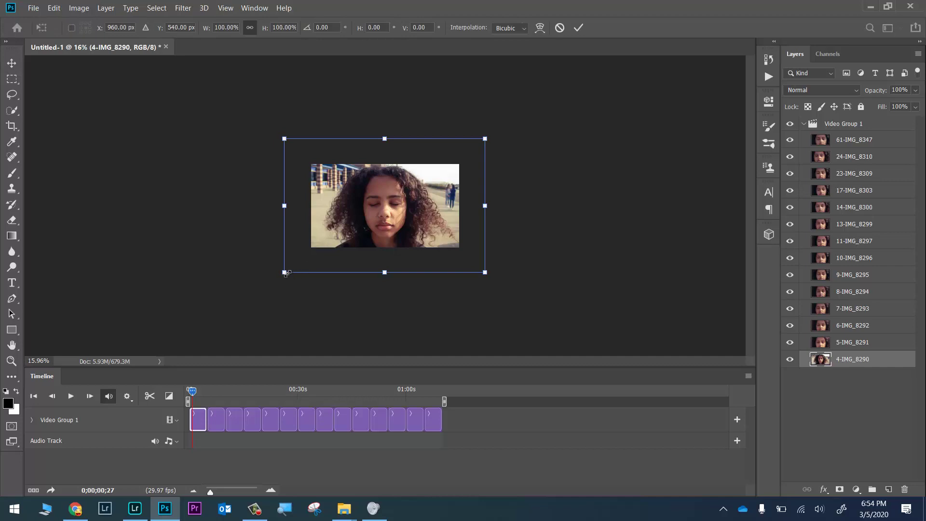
pyautogui.moveTo(284, 272)
pyautogui.mouseDown()
pyautogui.moveTo(295, 263)
pyautogui.moveTo(288, 270)
pyautogui.mouseUp()
pyautogui.keyDown('alt'); pyautogui.click(312, 254); pyautogui.keyUp('alt')
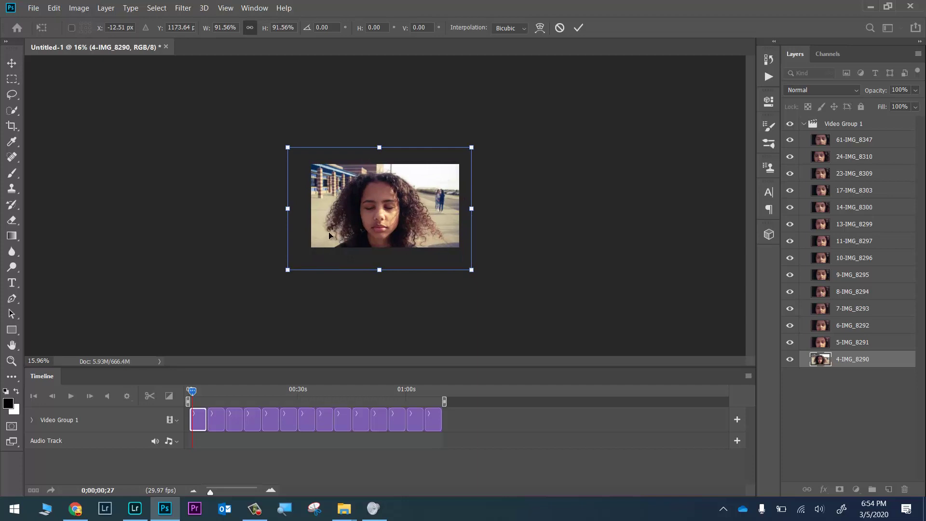
pyautogui.moveTo(329, 235); pyautogui.dragTo(345, 230)
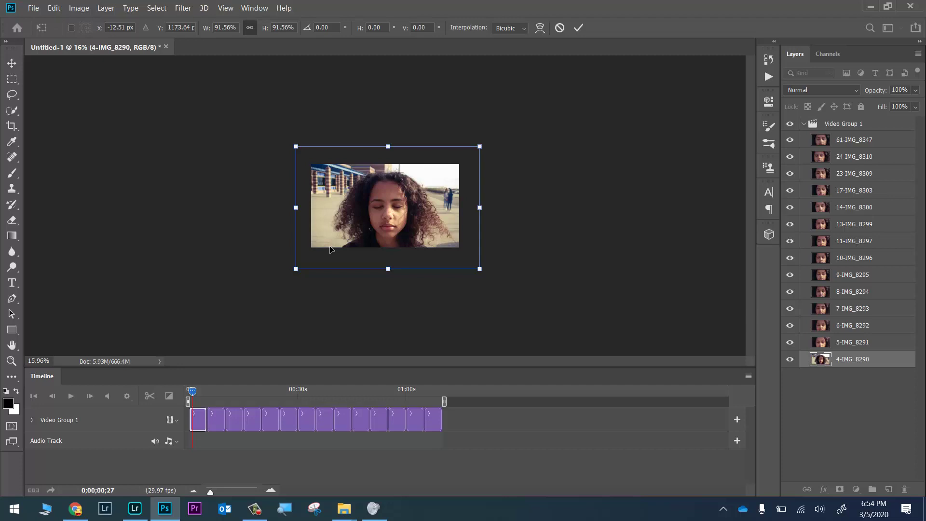
pyautogui.press('Return')
pyautogui.scroll(5, 377, 180)
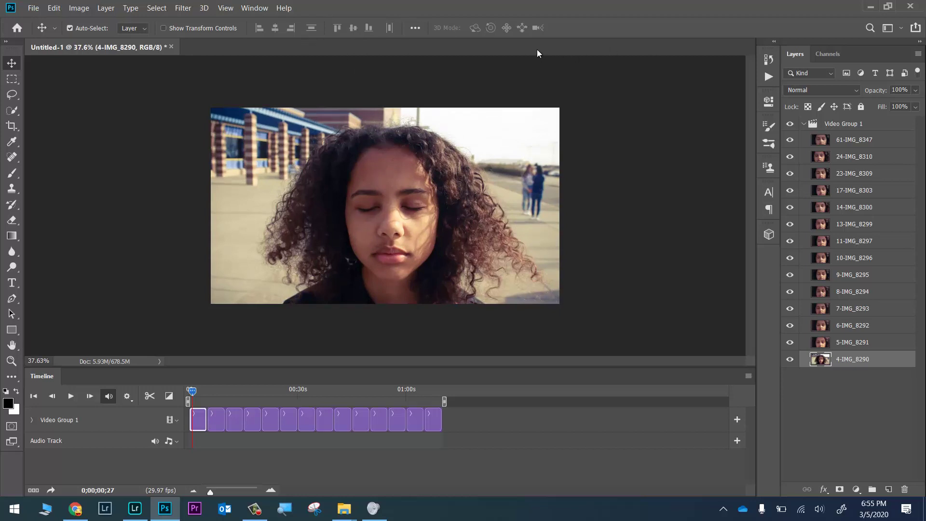
# Show rulers, add horizontal guides near the top and bottom, and move the playhead to 0;00;07;29.
pyautogui.hotkey('ctrl', 'r')
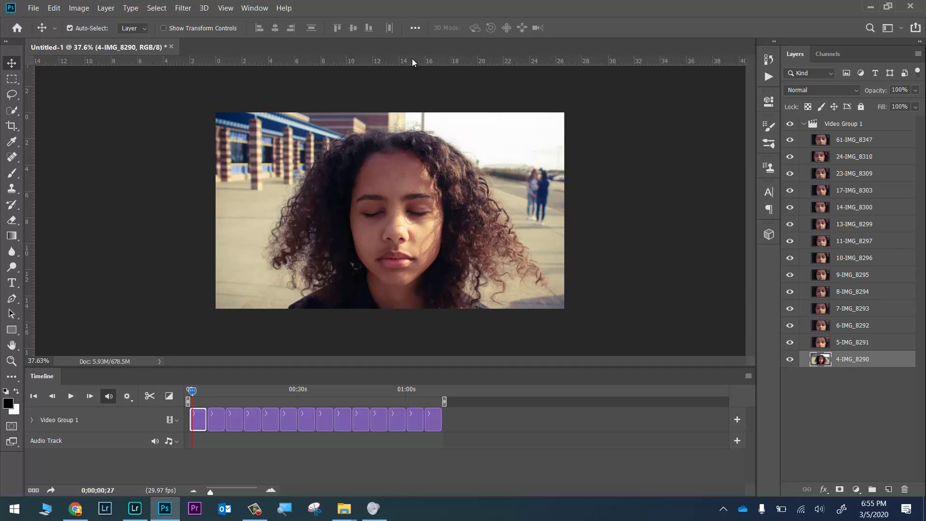
pyautogui.moveTo(412, 59); pyautogui.dragTo(446, 132)
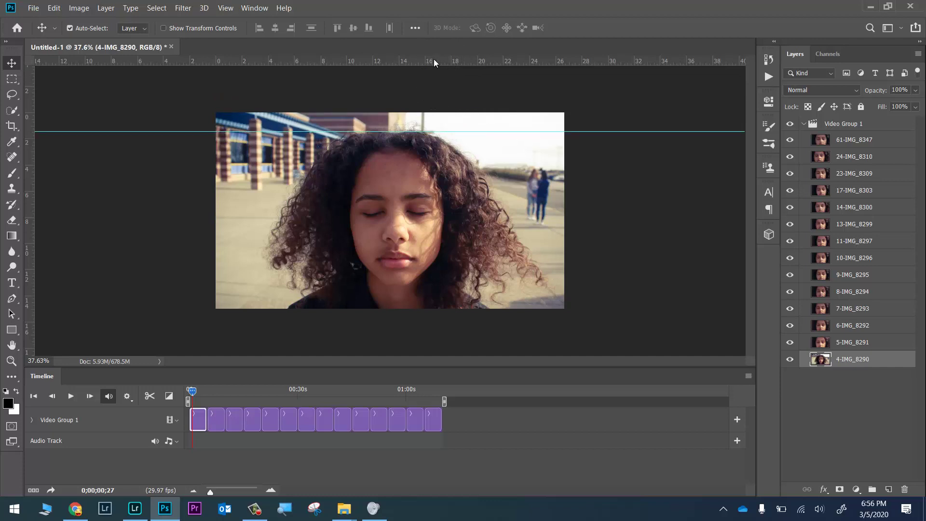
pyautogui.moveTo(433, 59); pyautogui.dragTo(479, 288)
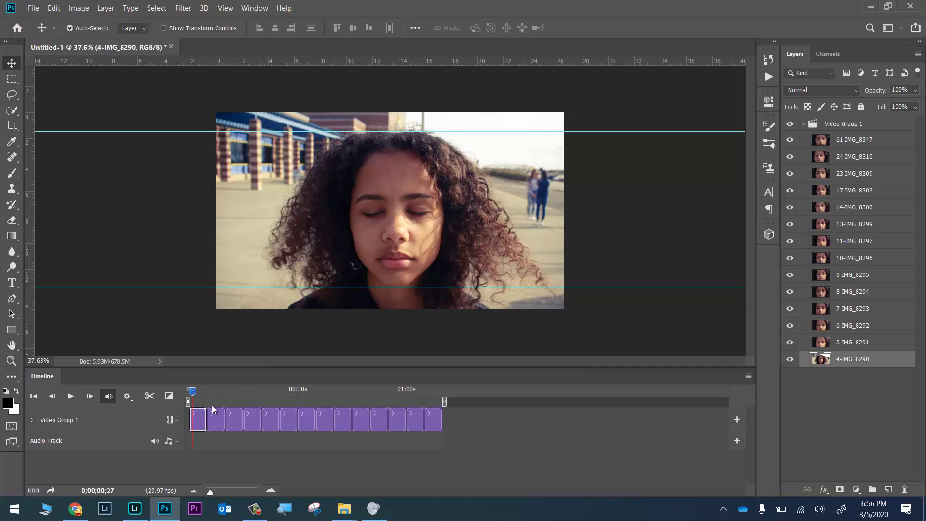
pyautogui.moveTo(192, 391); pyautogui.dragTo(218, 402)
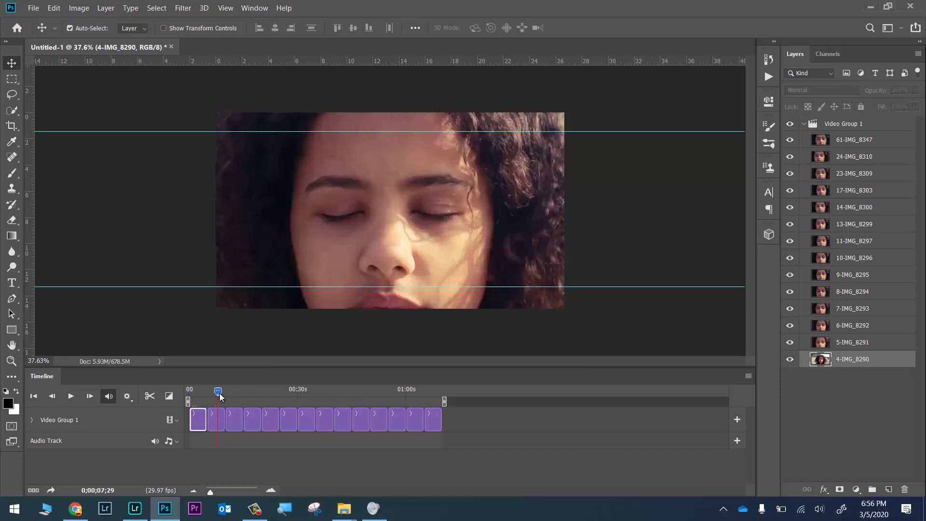
# Turn on CMYK proof colours and put the 5-IMG_8291 clip into Free Transform.
pyautogui.click(215, 421)
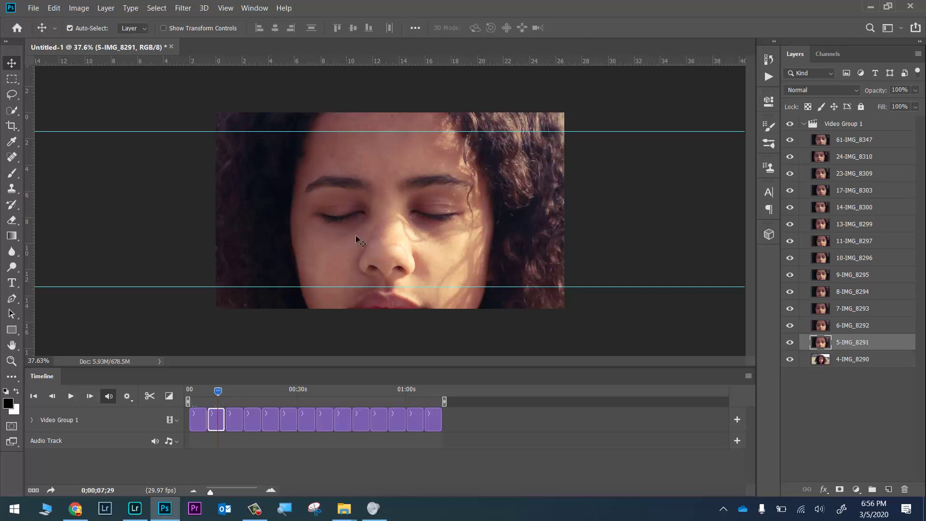
pyautogui.moveTo(218, 392)
pyautogui.mouseDown()
pyautogui.moveTo(202, 392)
pyautogui.moveTo(215, 391)
pyautogui.mouseUp()
pyautogui.click(195, 416)
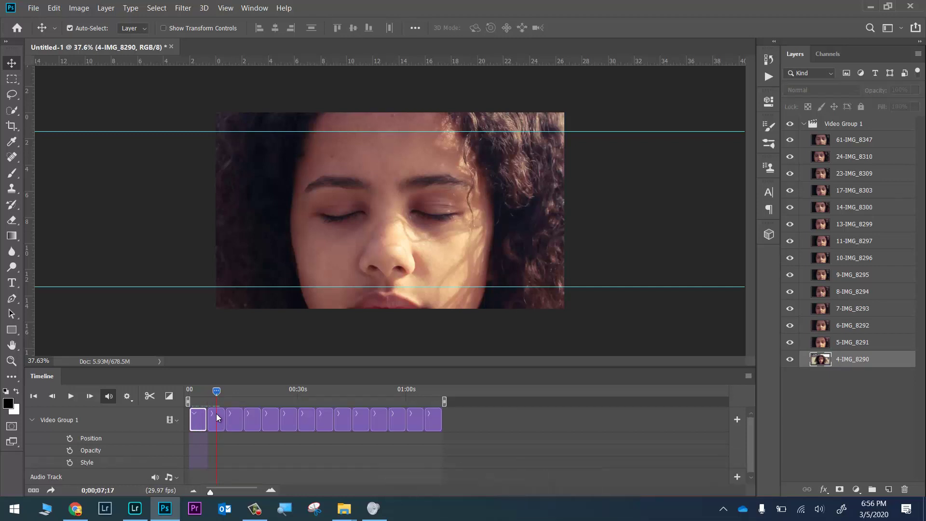
pyautogui.hotkey('ctrl', 'y')
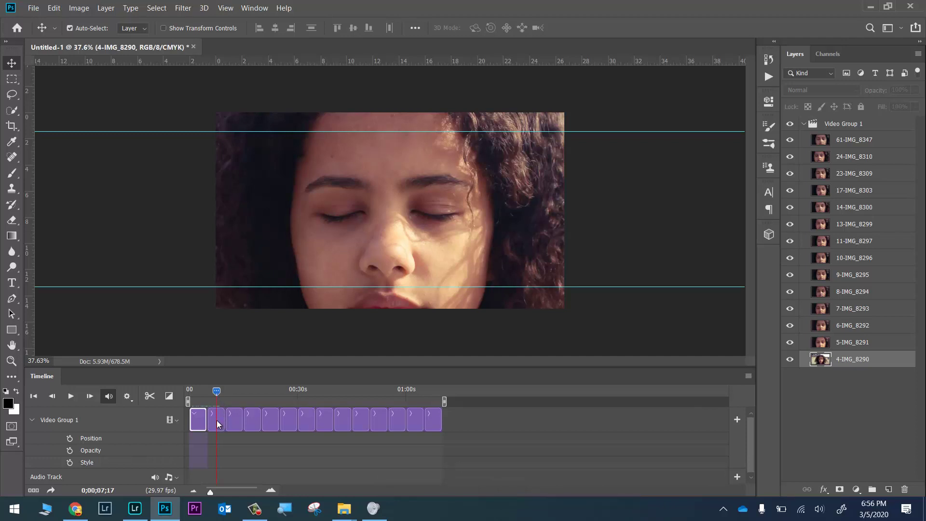
pyautogui.click(217, 422)
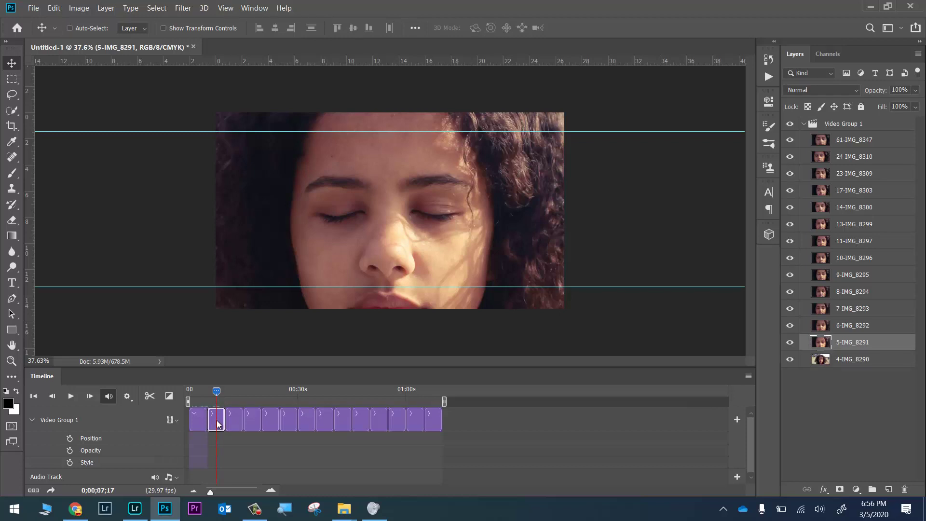
pyautogui.hotkey('ctrl', 't')
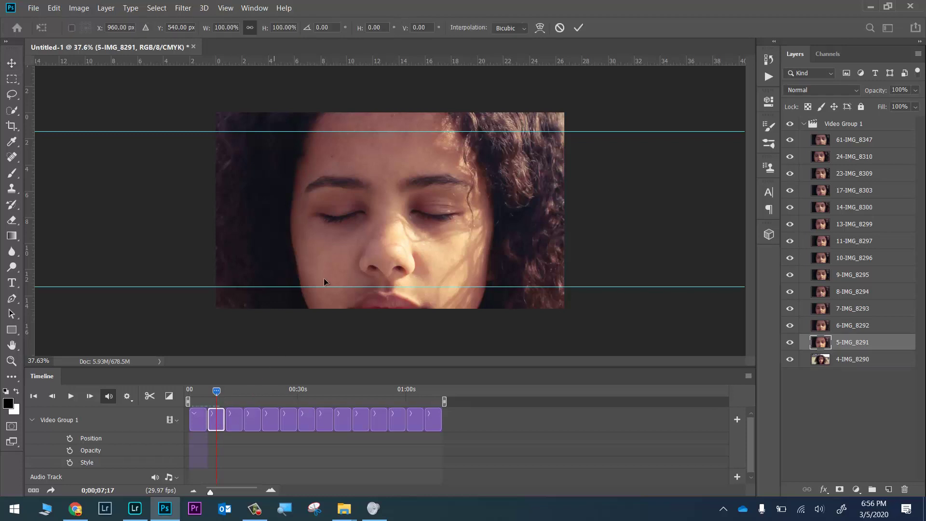
# Shrink the 5-IMG_8291 clip to 47.81% and commit the transform.
pyautogui.scroll(-3, 344, 227)
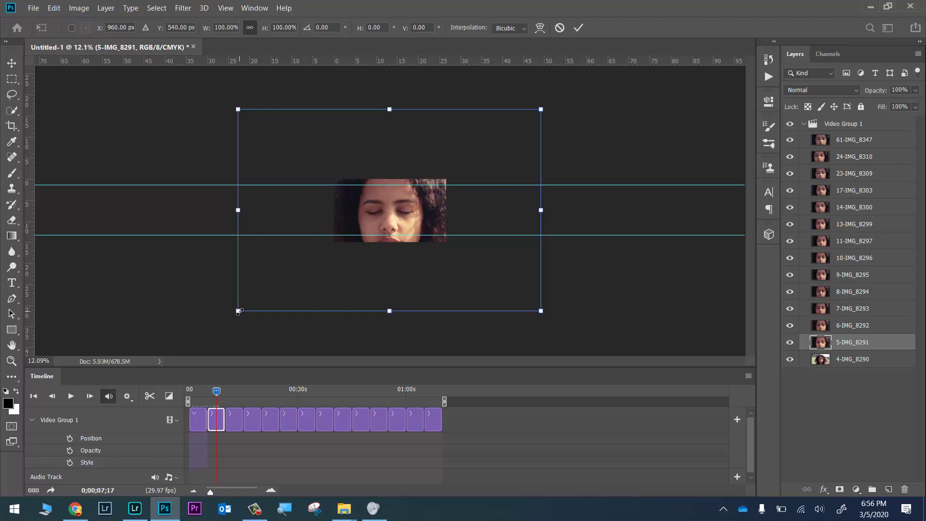
pyautogui.moveTo(240, 309); pyautogui.dragTo(307, 245)
pyautogui.scroll(2, 364, 221)
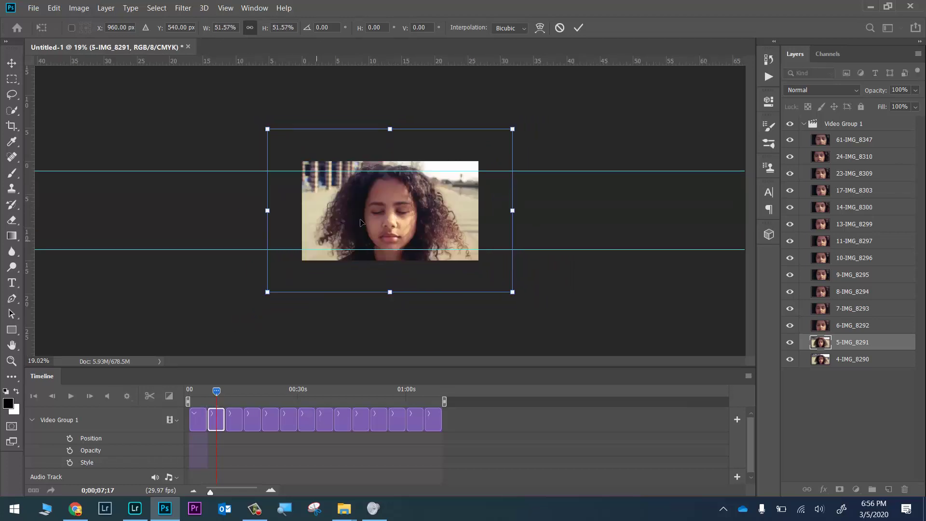
pyautogui.scroll(1, 364, 216)
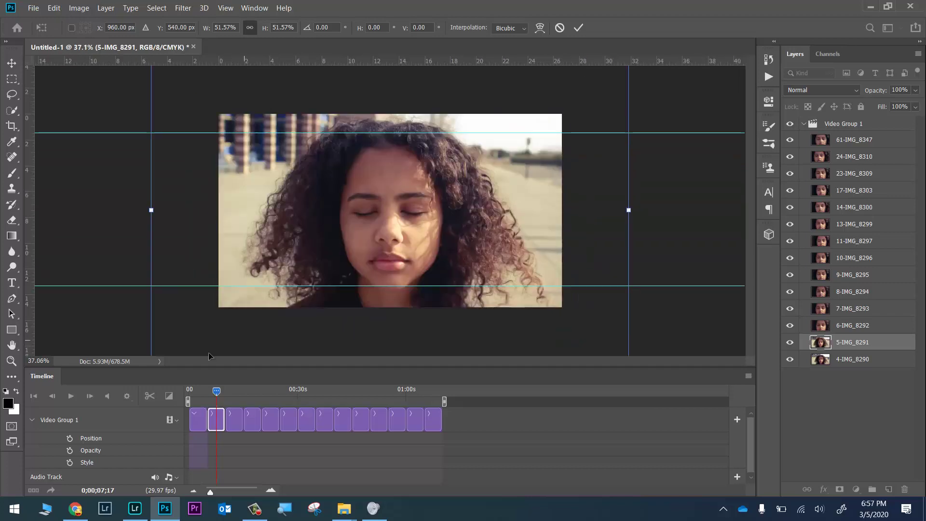
pyautogui.scroll(-1, 186, 322)
pyautogui.scroll(-1, 186, 322)
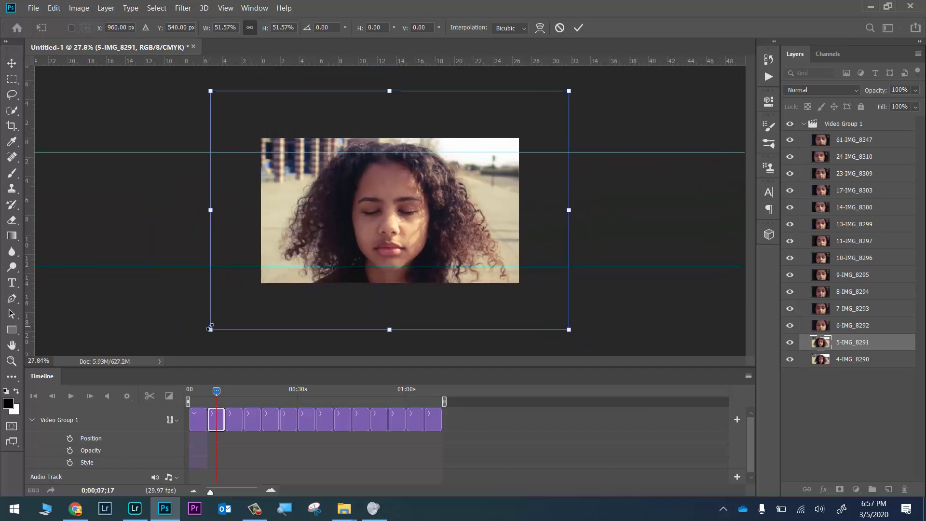
pyautogui.moveTo(226, 323)
pyautogui.mouseDown()
pyautogui.moveTo(236, 315)
pyautogui.moveTo(213, 326)
pyautogui.mouseUp()
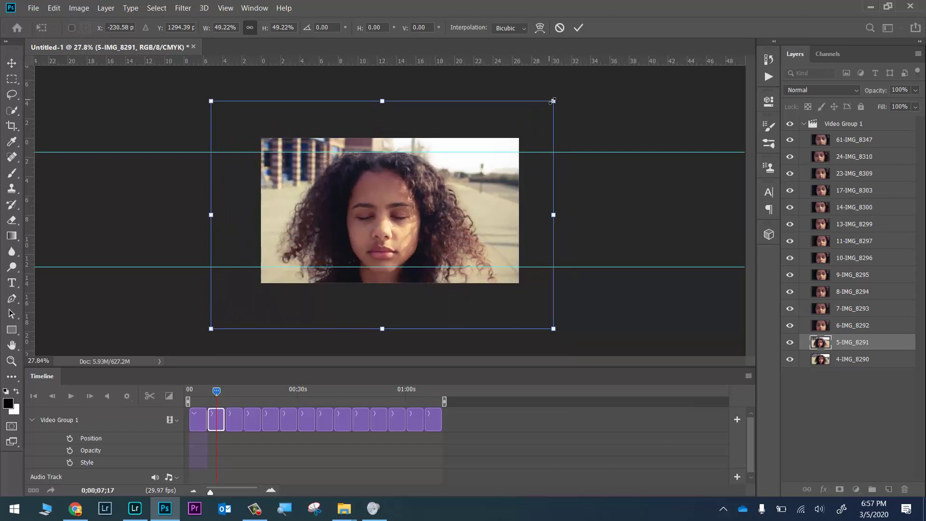
pyautogui.moveTo(553, 101); pyautogui.dragTo(544, 106)
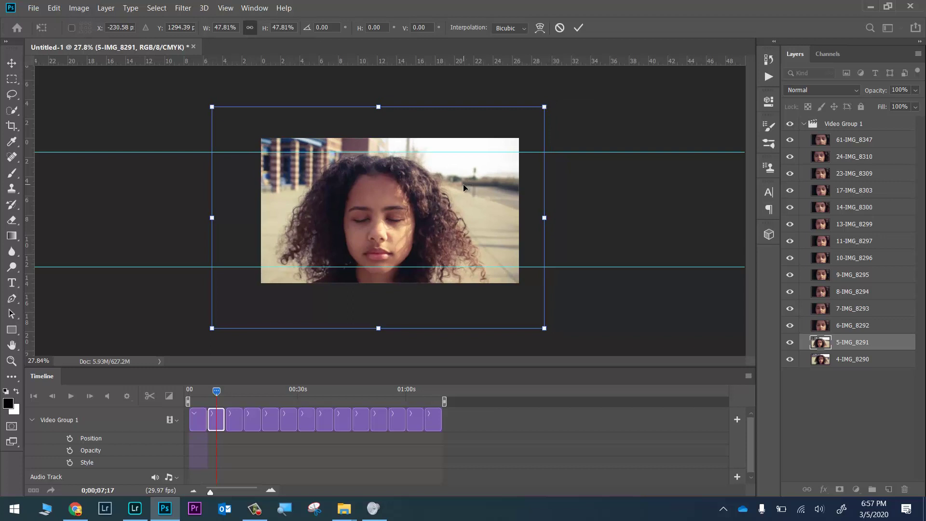
pyautogui.press('Return')
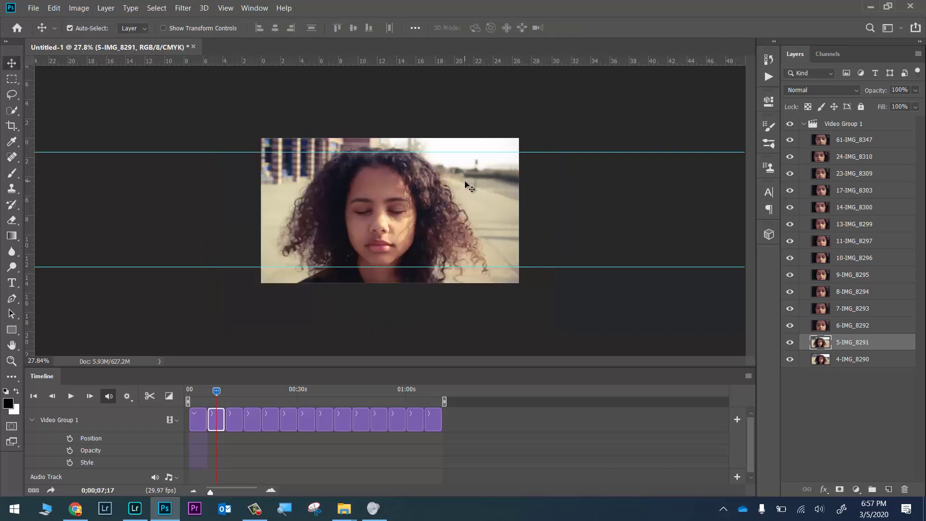
pyautogui.hotkey('shift', 'Left')
pyautogui.hotkey('shift', 'Left')
pyautogui.hotkey('shift', 'Left')
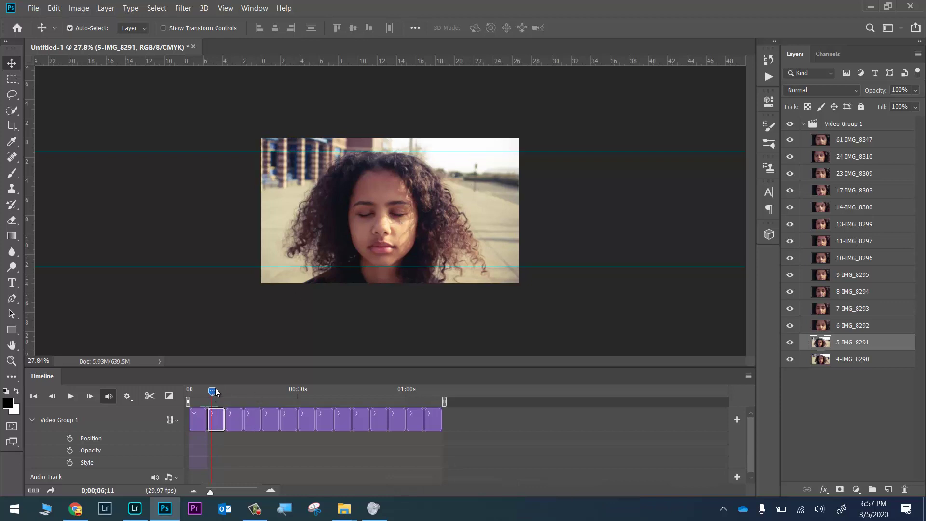
pyautogui.moveTo(215, 388)
pyautogui.mouseDown()
pyautogui.moveTo(189, 394)
pyautogui.moveTo(217, 391)
pyautogui.mouseUp()
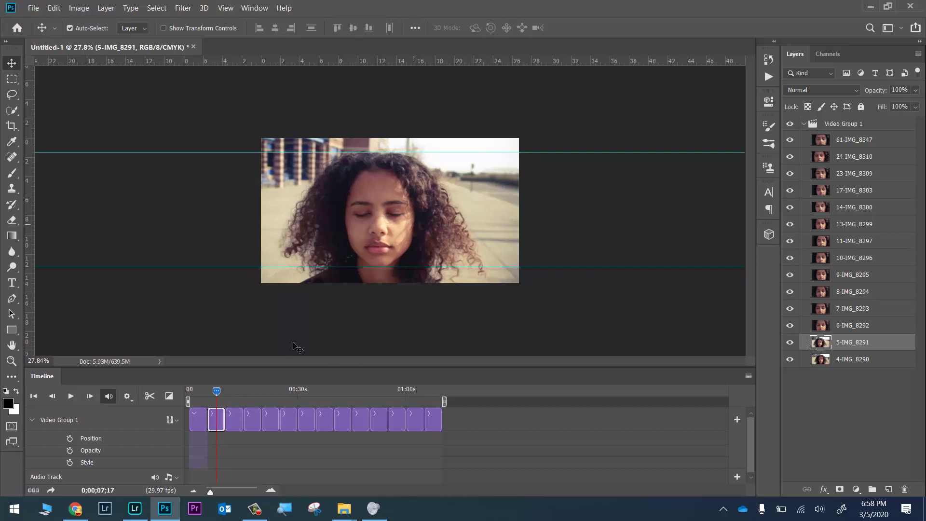
pyautogui.moveTo(216, 391); pyautogui.dragTo(208, 391)
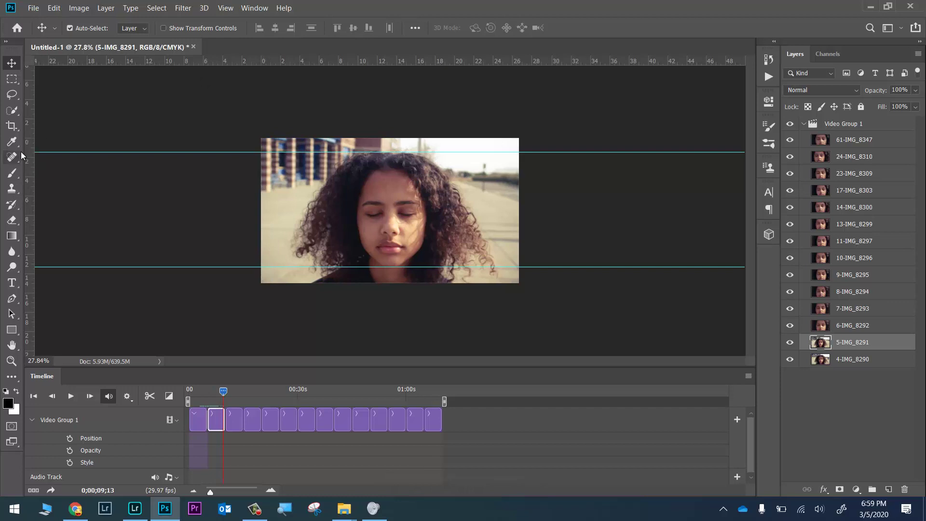
# Place a vertical guide at the canvas centre, about 13.333 in, and adjust the top horizontal guide.
pyautogui.moveTo(28, 143); pyautogui.dragTo(41, 140)
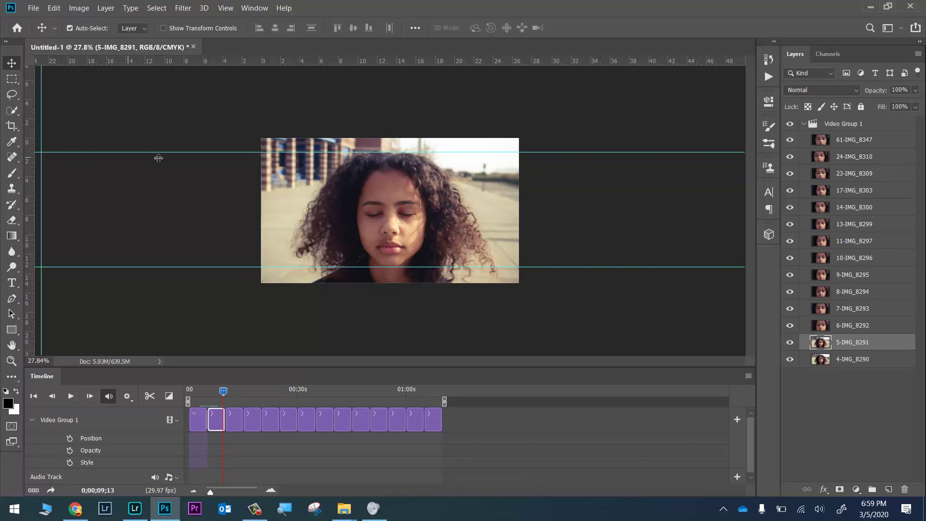
pyautogui.moveTo(157, 153); pyautogui.dragTo(193, 146)
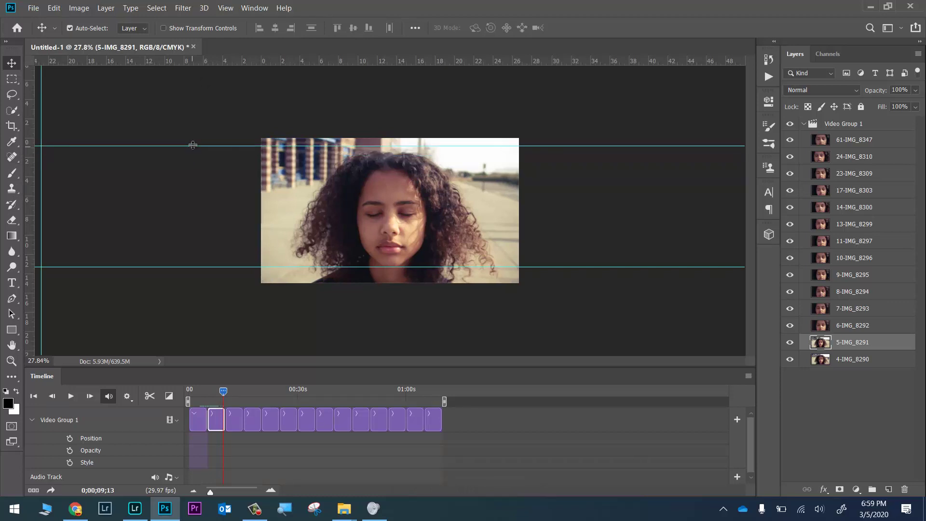
pyautogui.moveTo(41, 145); pyautogui.dragTo(389, 214)
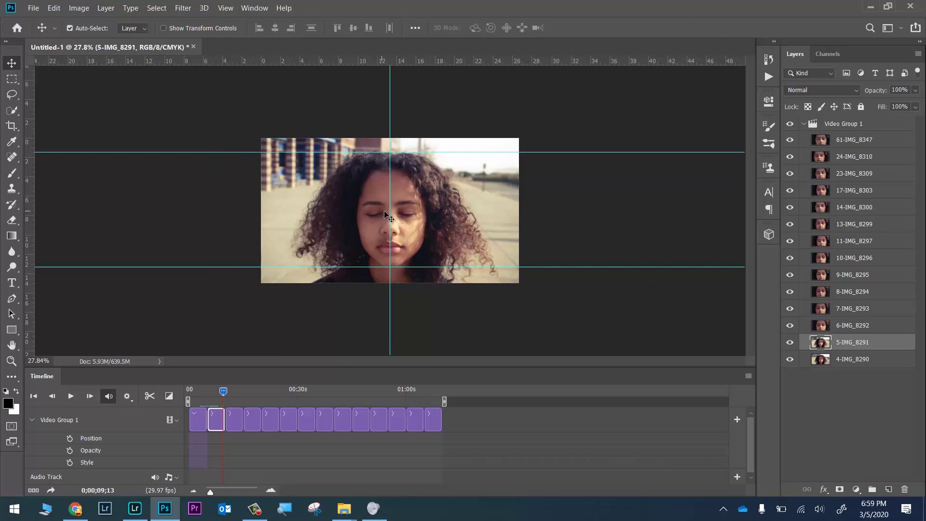
pyautogui.click(234, 420)
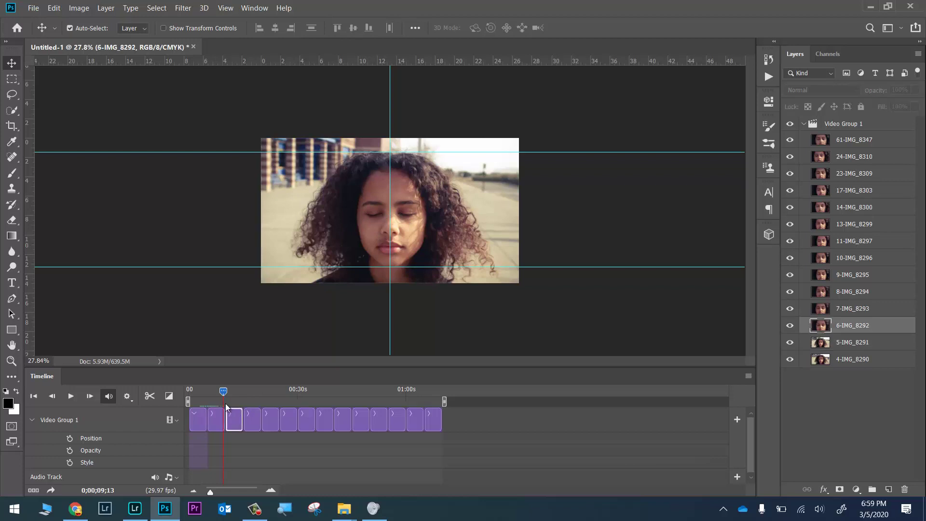
# Scale the 6-IMG_8292 clip down to 39.56% and commit the transform.
pyautogui.moveTo(226, 391); pyautogui.dragTo(237, 392)
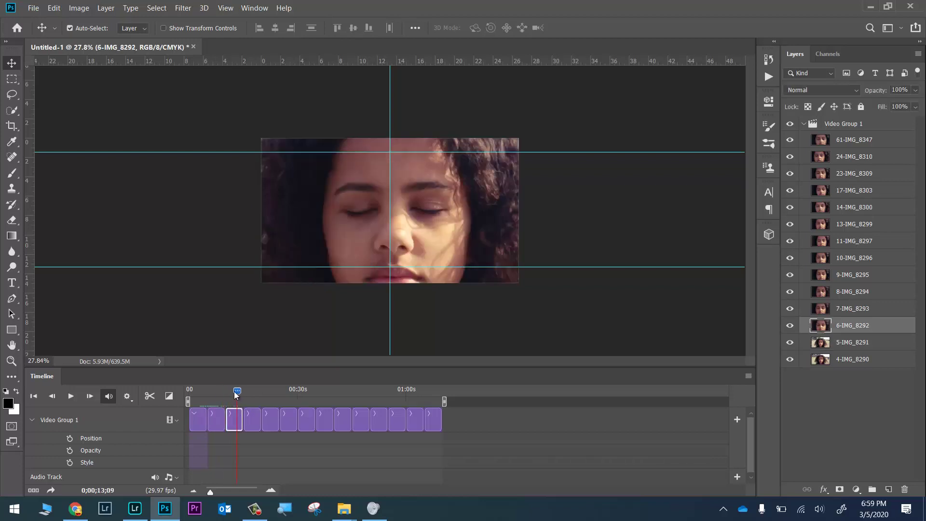
pyautogui.hotkey('ctrl', 't')
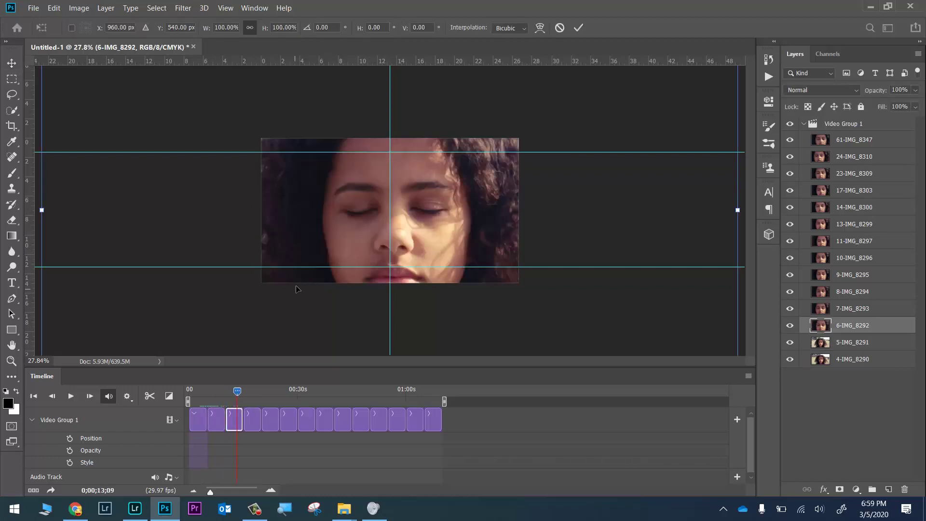
pyautogui.hotkey('ctrl', '0')
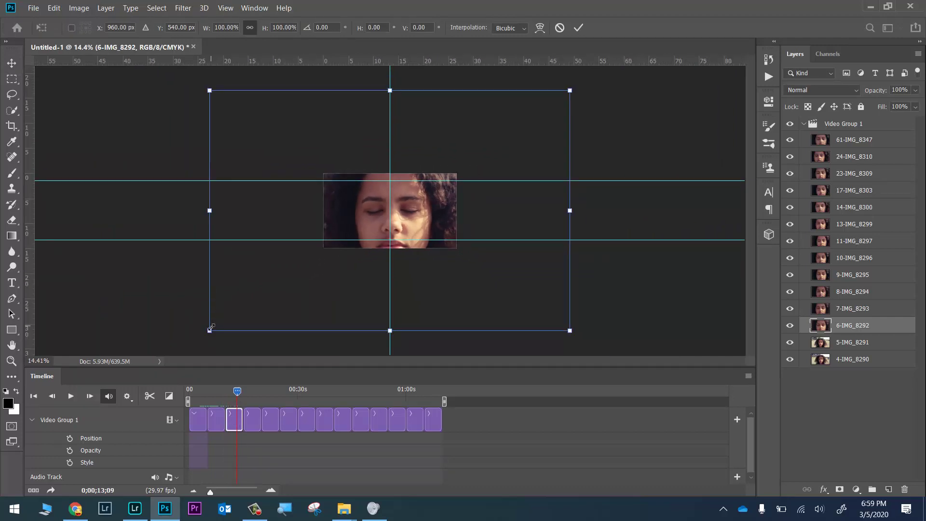
pyautogui.moveTo(209, 328); pyautogui.dragTo(277, 283)
pyautogui.moveTo(215, 328); pyautogui.dragTo(356, 234)
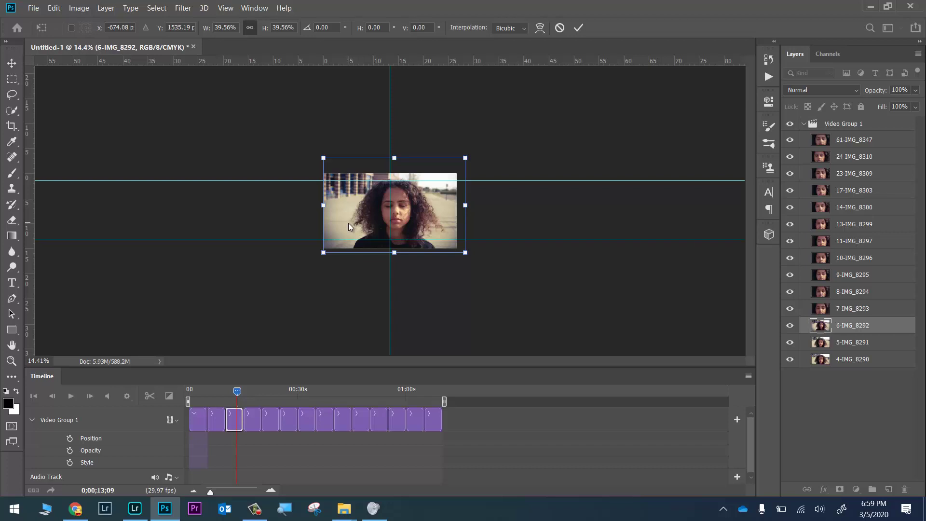
pyautogui.press('Return')
pyautogui.hotkey('ctrl', '0')
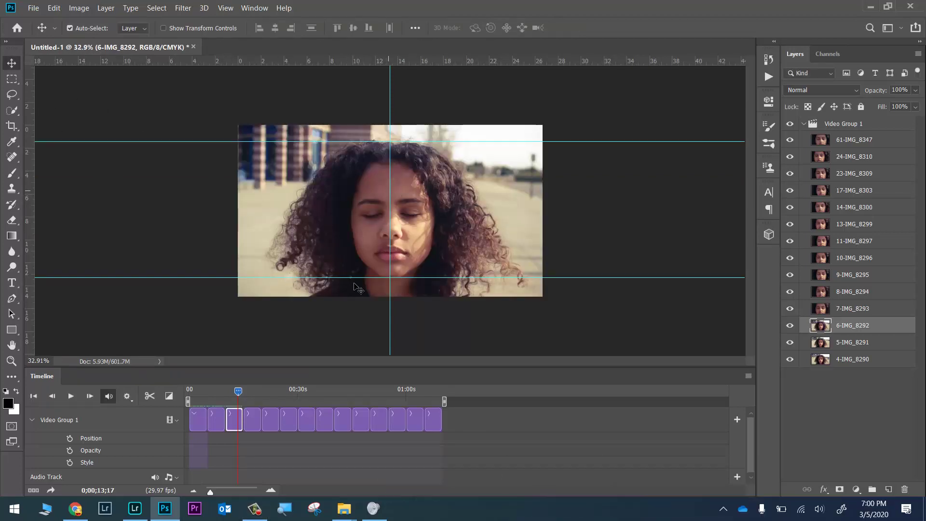
pyautogui.moveTo(238, 389)
pyautogui.mouseDown()
pyautogui.moveTo(206, 389)
pyautogui.moveTo(235, 386)
pyautogui.moveTo(199, 372)
pyautogui.moveTo(242, 389)
pyautogui.mouseUp()
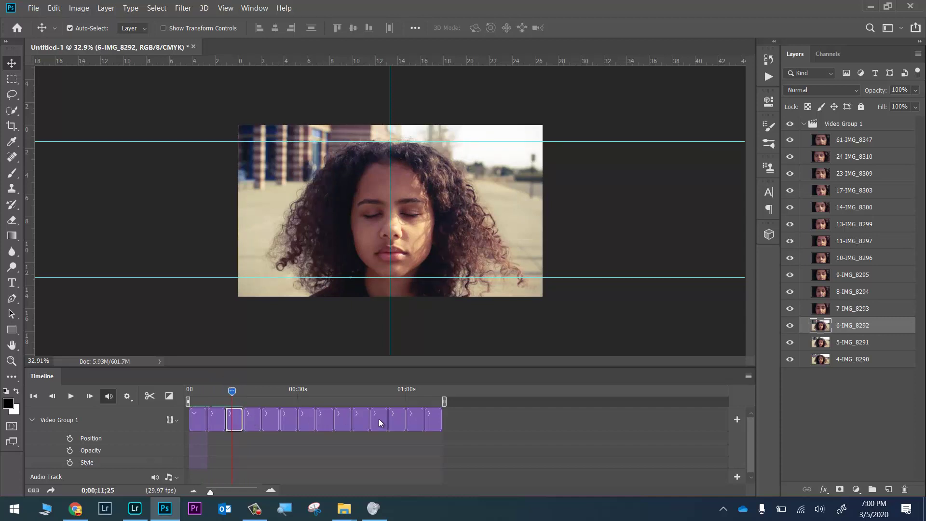
pyautogui.click(432, 421)
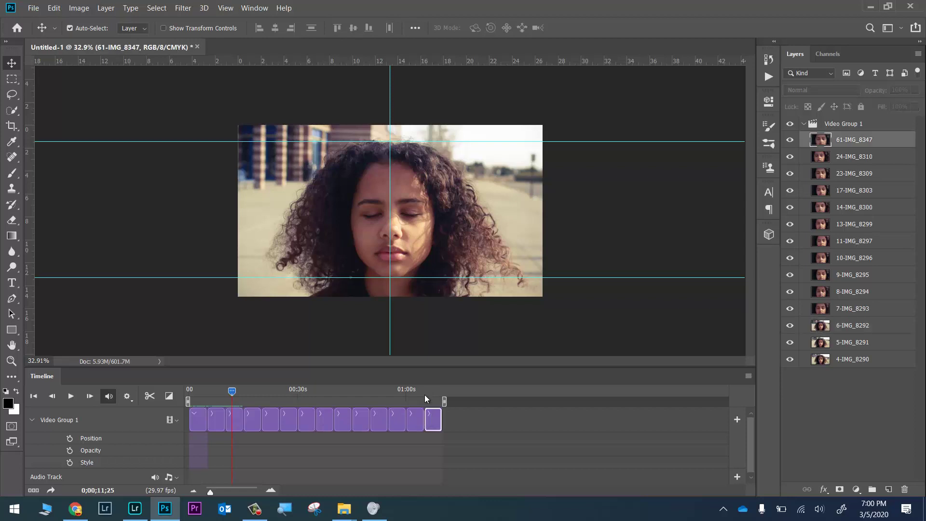
pyautogui.moveTo(235, 390); pyautogui.dragTo(259, 391)
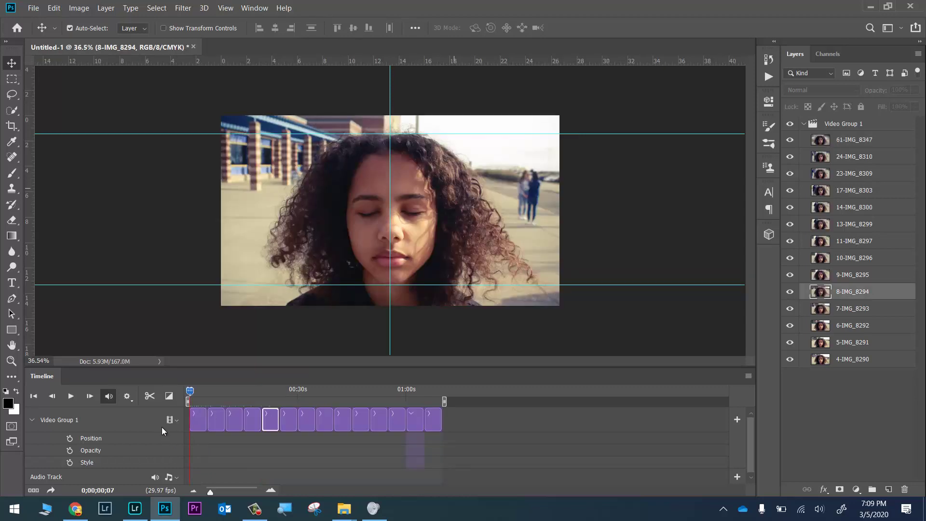
# Move the 8-IMG_8294 footage lower in the frame, then return the playhead to 0;00;00;00.
pyautogui.click(199, 417)
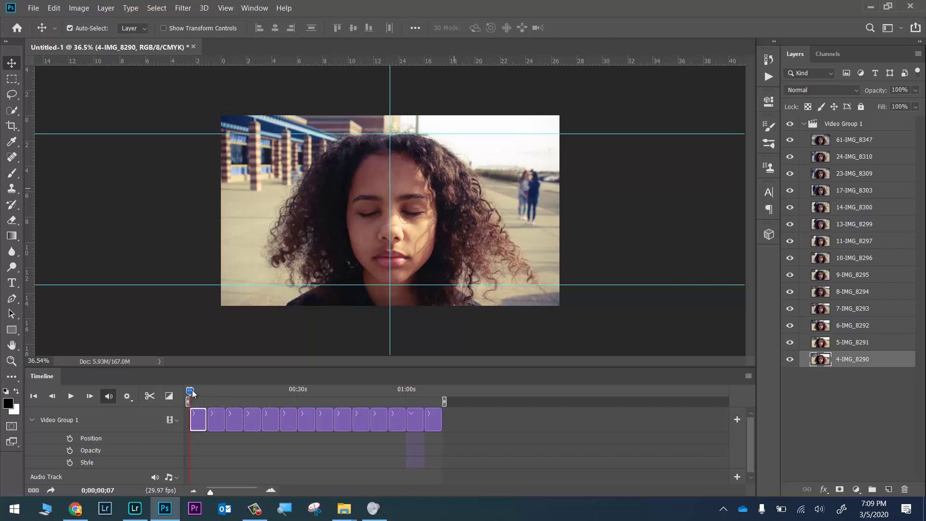
pyautogui.moveTo(192, 392); pyautogui.dragTo(331, 398)
pyautogui.moveTo(310, 398); pyautogui.dragTo(273, 404)
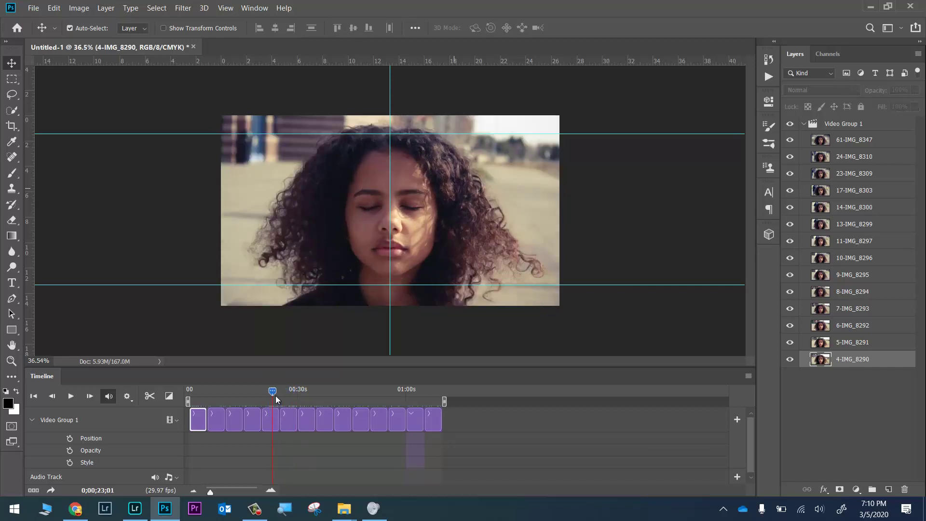
pyautogui.click(269, 420)
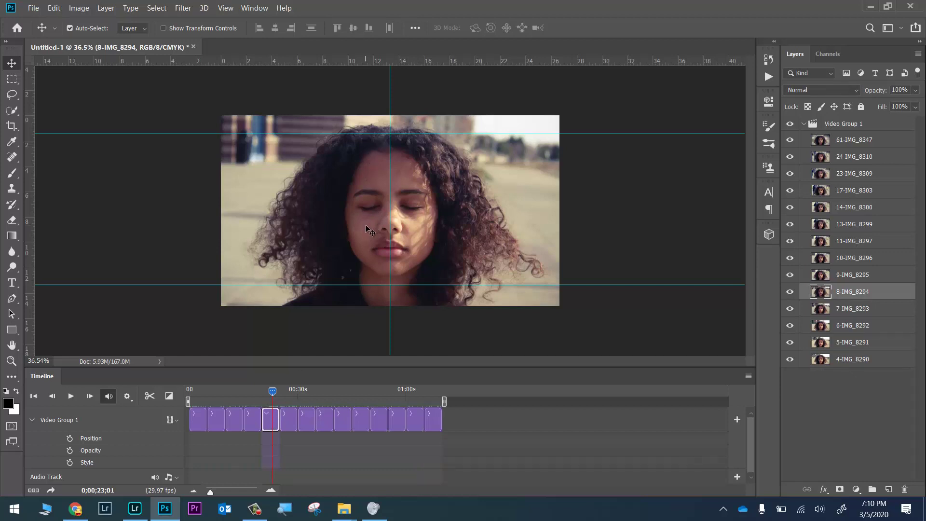
pyautogui.moveTo(366, 227); pyautogui.dragTo(362, 232)
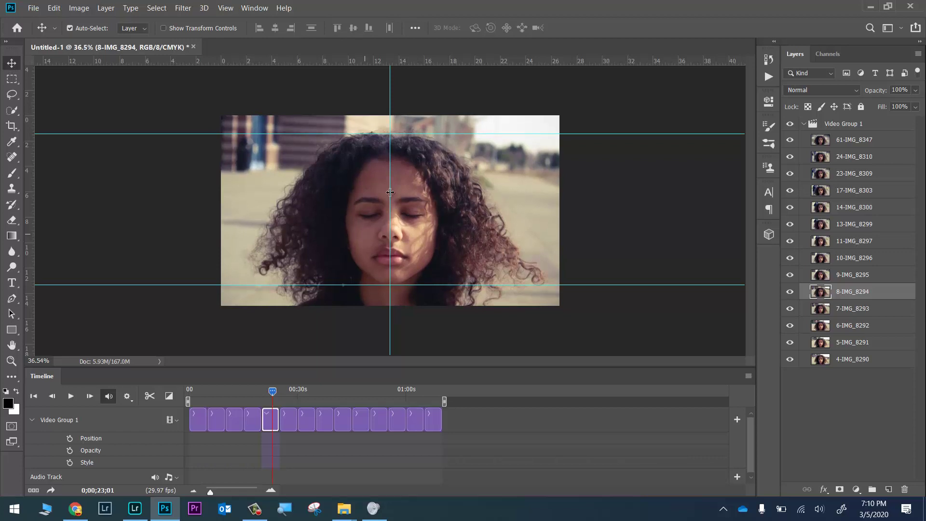
pyautogui.moveTo(272, 390); pyautogui.dragTo(181, 402)
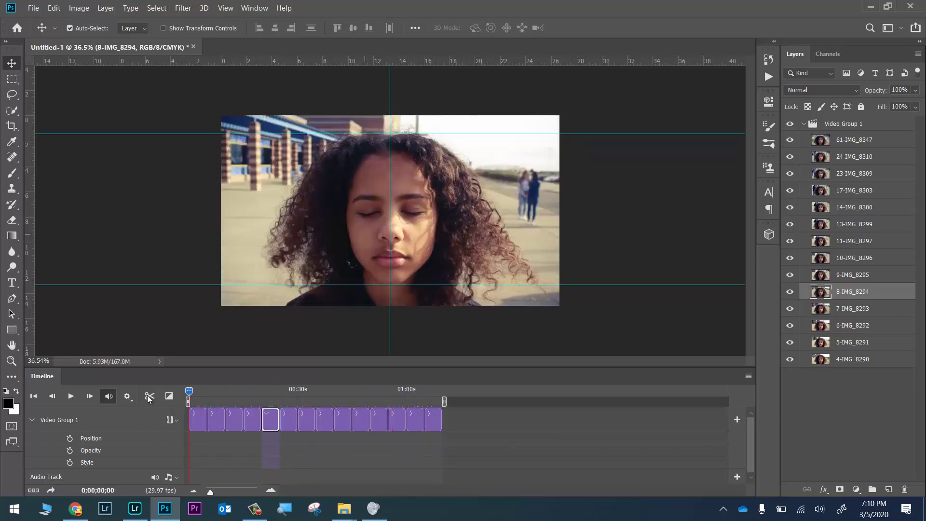
pyautogui.click(198, 418)
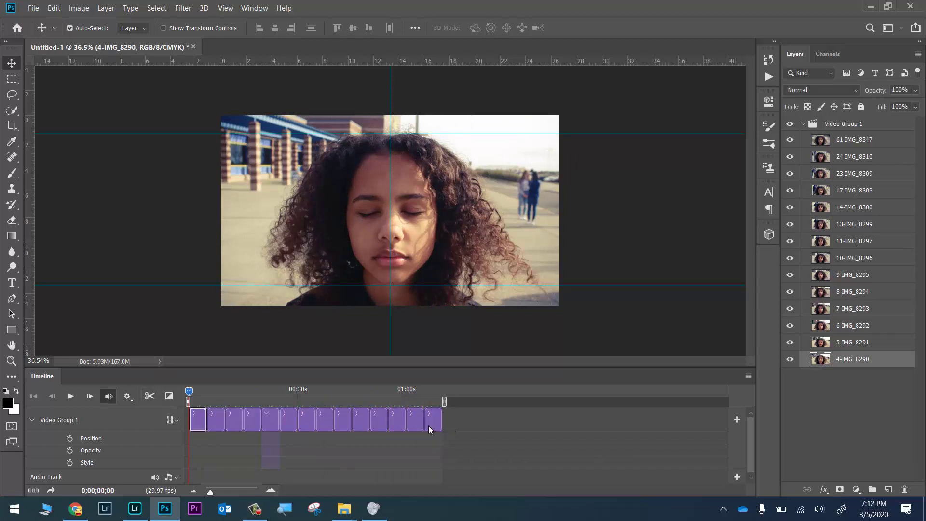
pyautogui.click(70, 396)
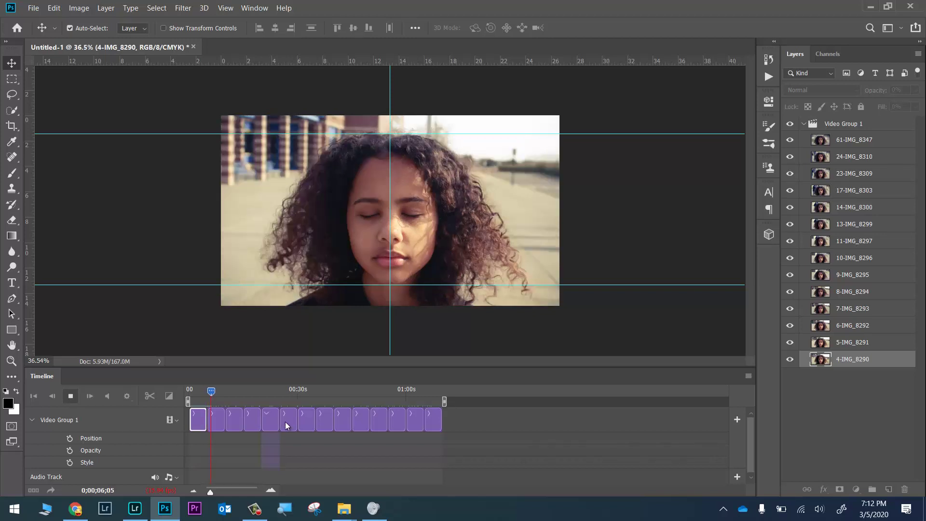
pyautogui.click(72, 397)
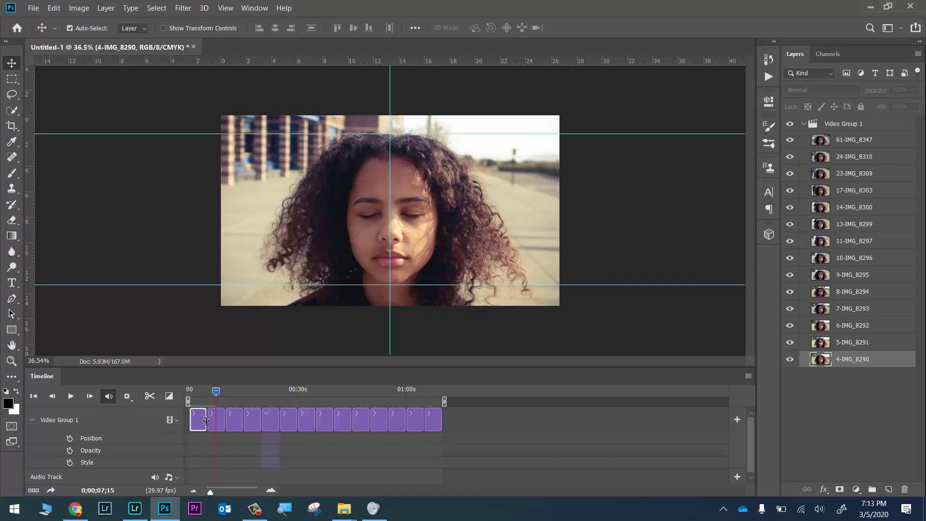
pyautogui.moveTo(216, 393); pyautogui.dragTo(191, 392)
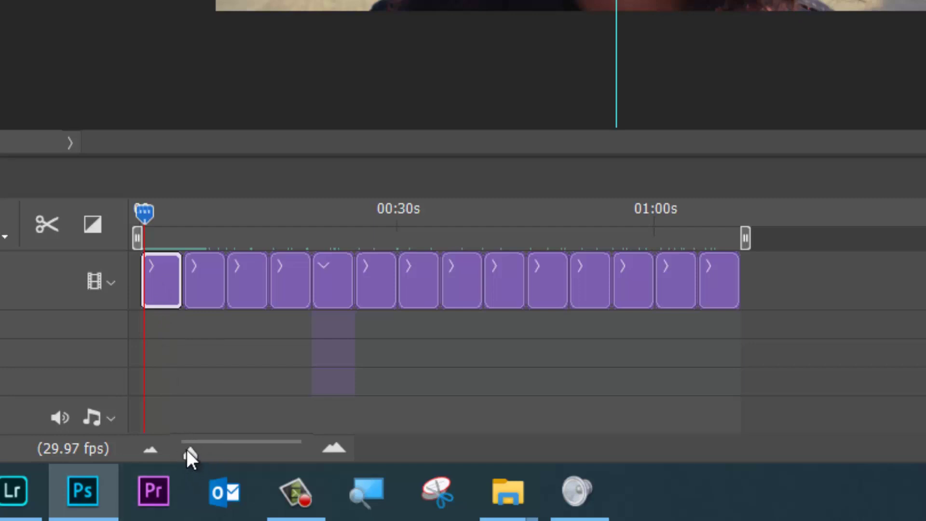
# Zoom the Timeline in so 4-IMG_8290 and 5-IMG_8291 appear wide with thumbnails.
pyautogui.moveTo(188, 455); pyautogui.dragTo(195, 461)
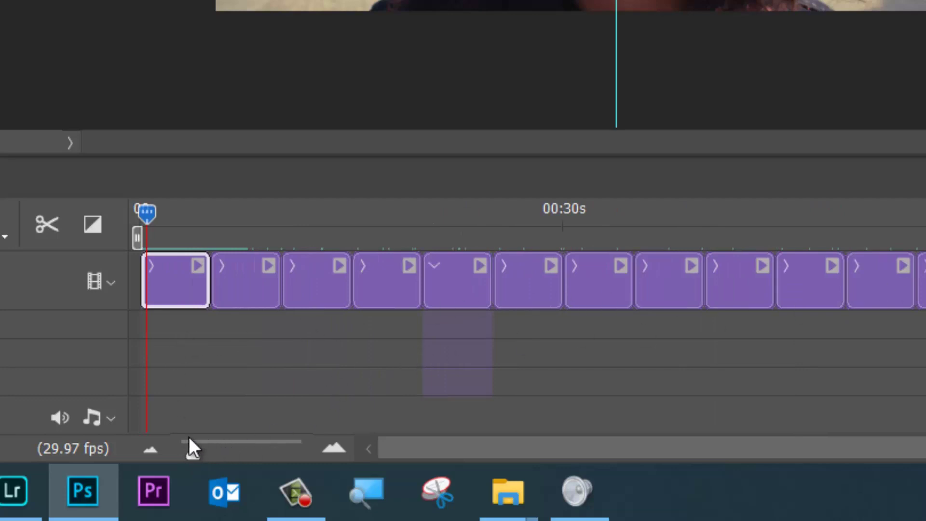
pyautogui.moveTo(193, 455); pyautogui.dragTo(224, 461)
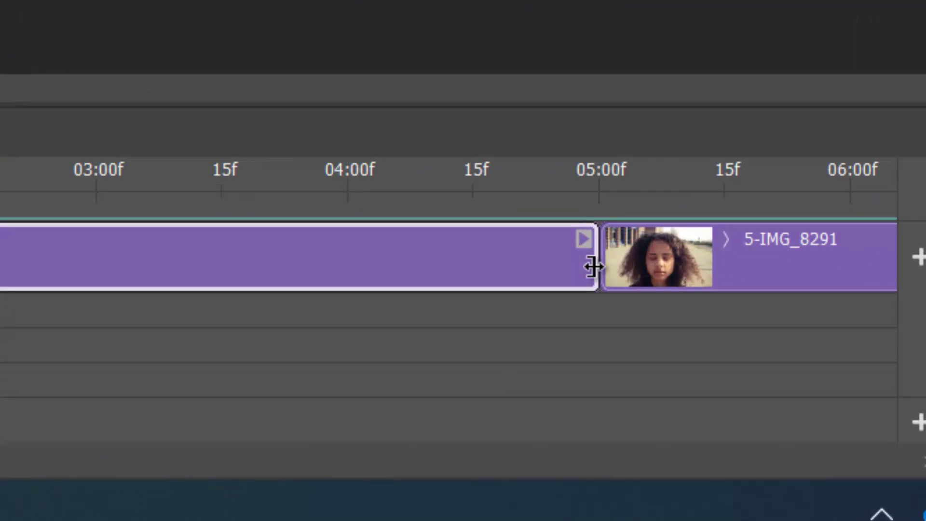
# Trim the first clip from its end down to 6 frames.
pyautogui.moveTo(591, 265); pyautogui.dragTo(417, 265)
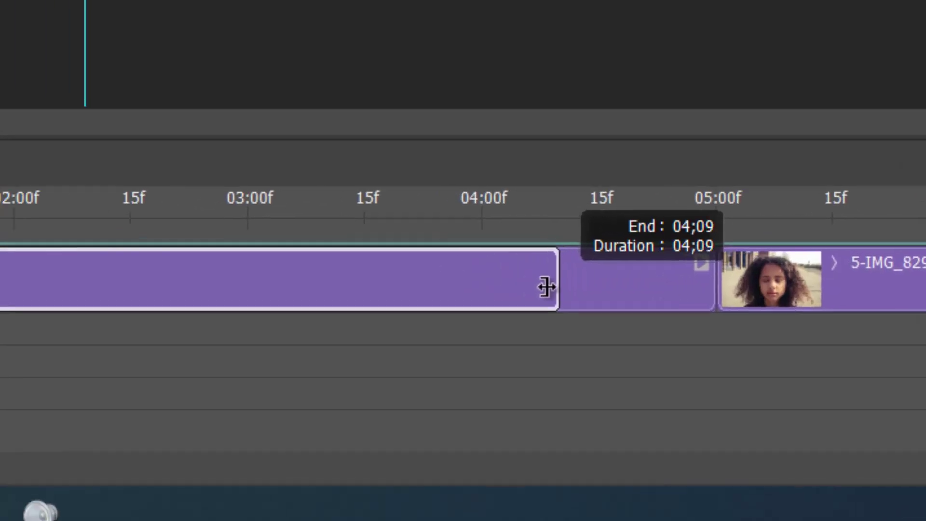
pyautogui.moveTo(546, 287); pyautogui.dragTo(129, 260)
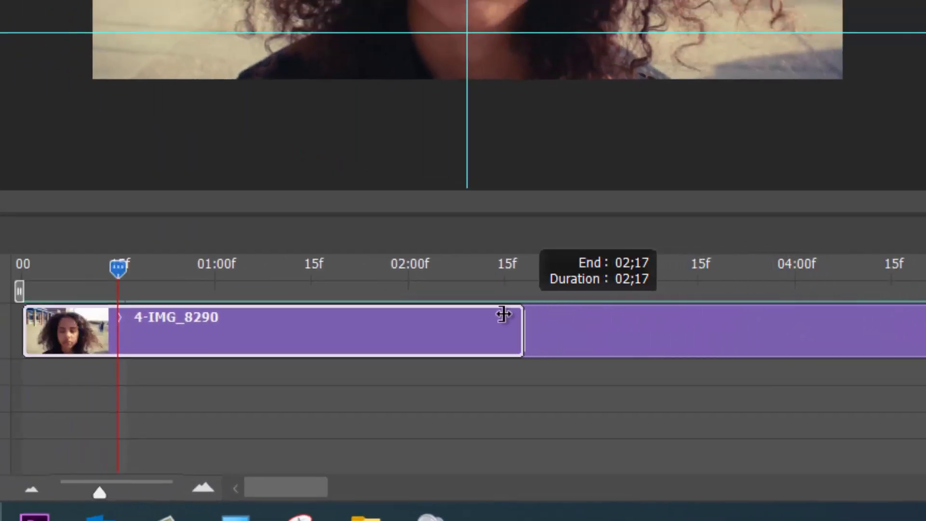
pyautogui.moveTo(503, 314); pyautogui.dragTo(79, 322)
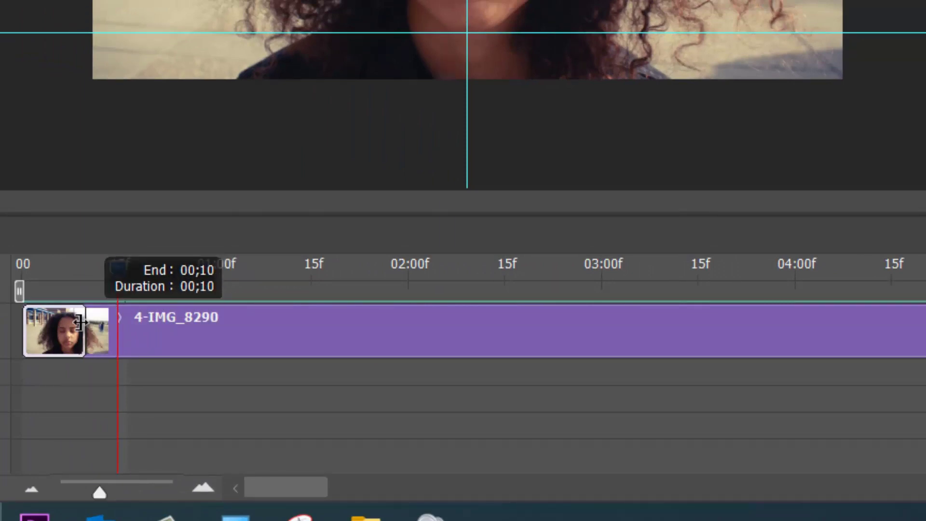
pyautogui.moveTo(80, 322); pyautogui.dragTo(56, 325)
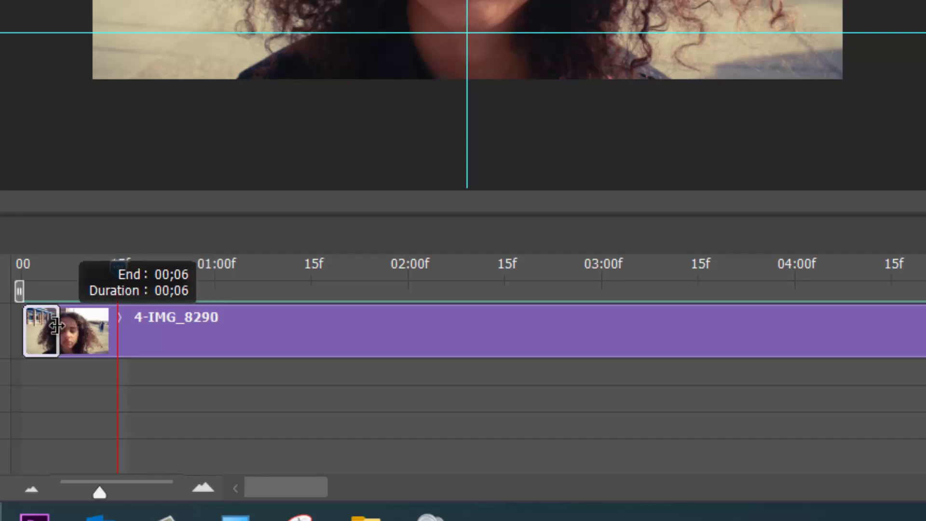
pyautogui.moveTo(56, 326); pyautogui.dragTo(56, 325)
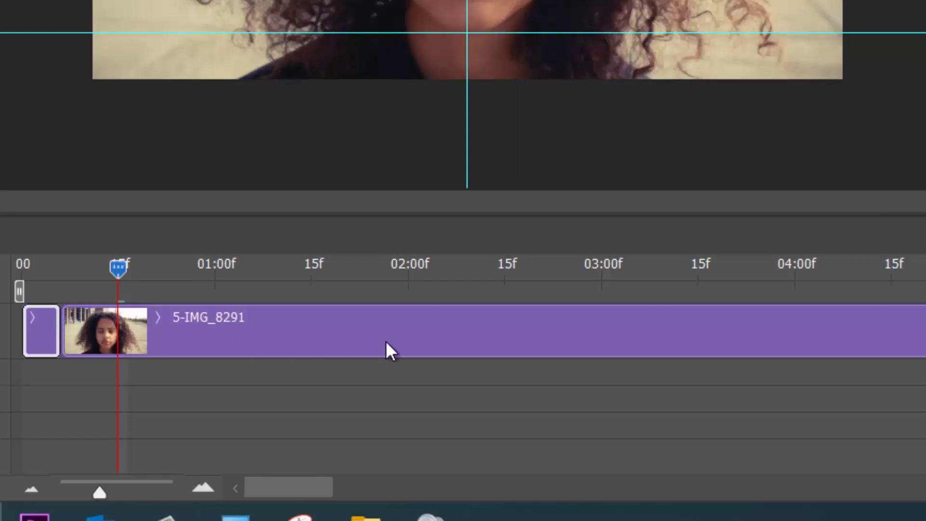
# Trim the 5-IMG_8291 clip to six frames and return the playhead to the start.
pyautogui.click(337, 345)
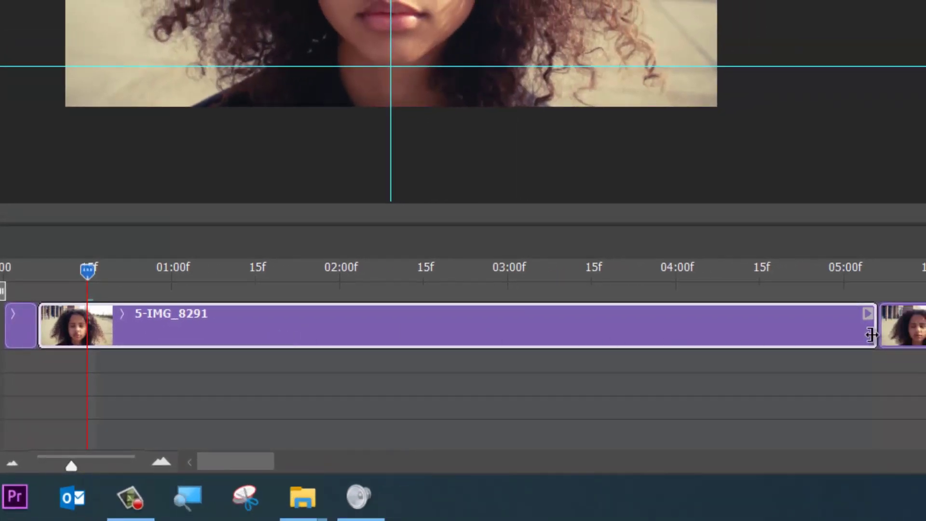
pyautogui.moveTo(870, 338); pyautogui.dragTo(123, 309)
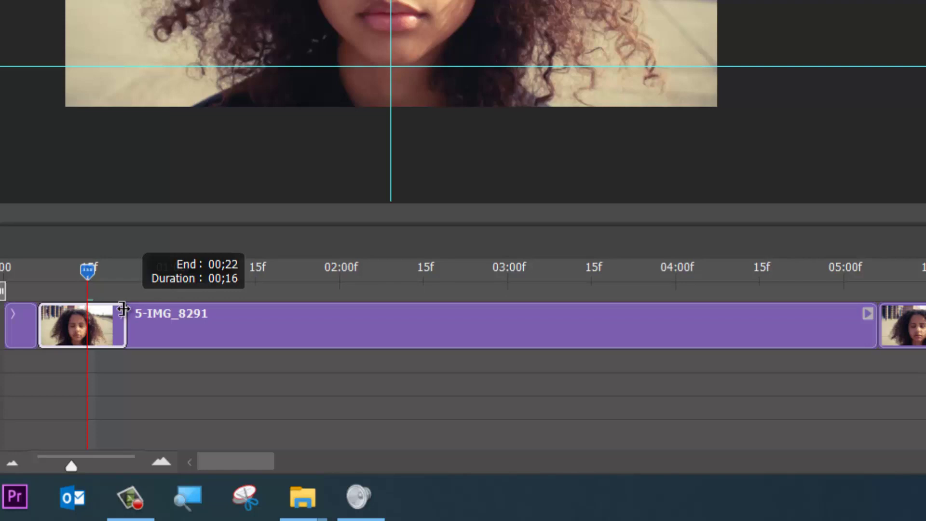
pyautogui.moveTo(123, 309); pyautogui.dragTo(65, 322)
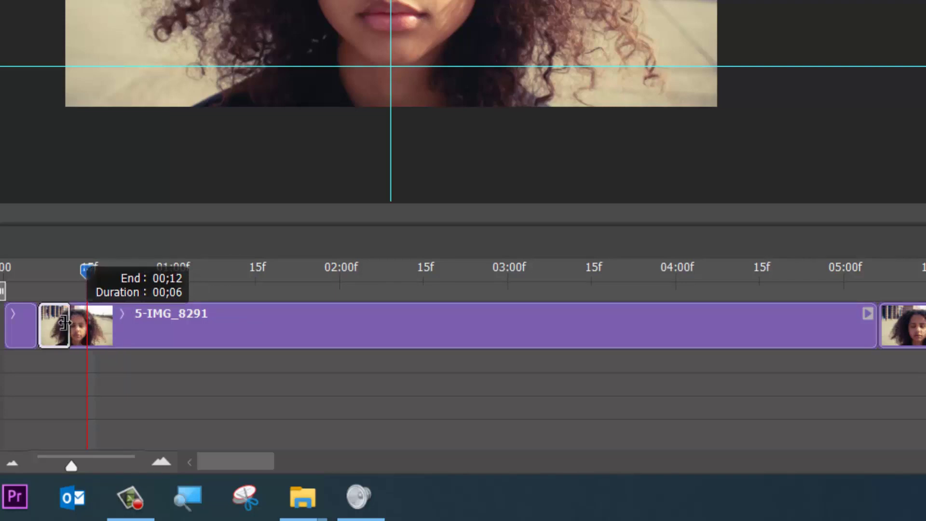
pyautogui.moveTo(64, 322); pyautogui.dragTo(64, 322)
pyautogui.moveTo(88, 266); pyautogui.dragTo(10, 286)
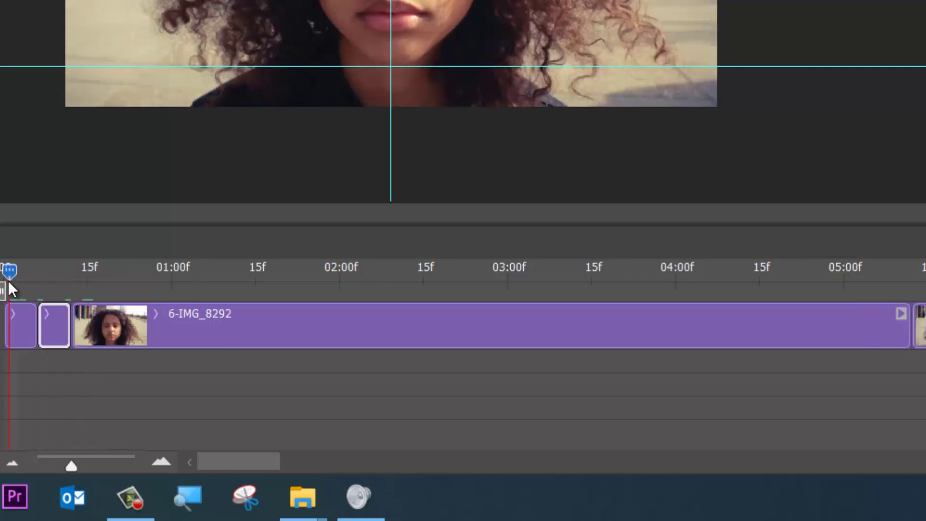
# Shorten the 6-IMG_8292 clip and delete the long 7-IMG_8293 clip.
pyautogui.click(338, 338)
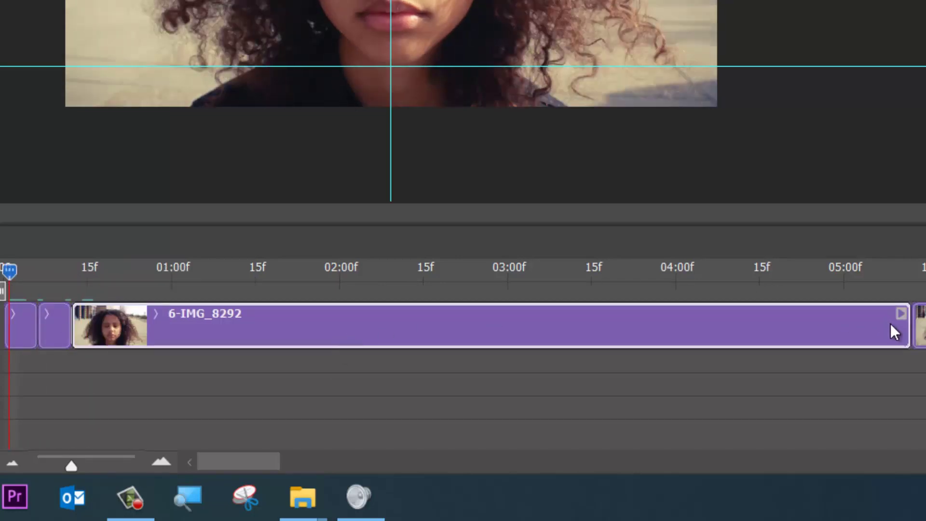
pyautogui.moveTo(905, 336); pyautogui.dragTo(99, 317)
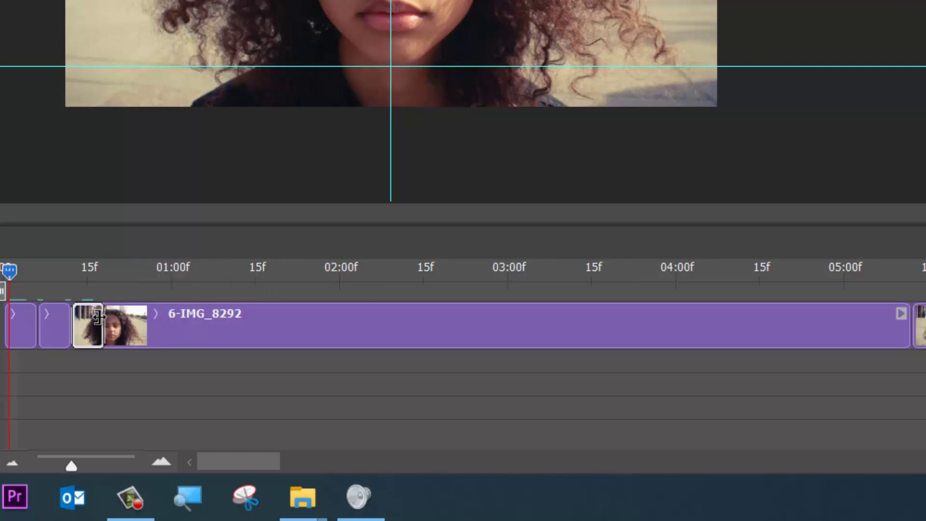
pyautogui.click(701, 330)
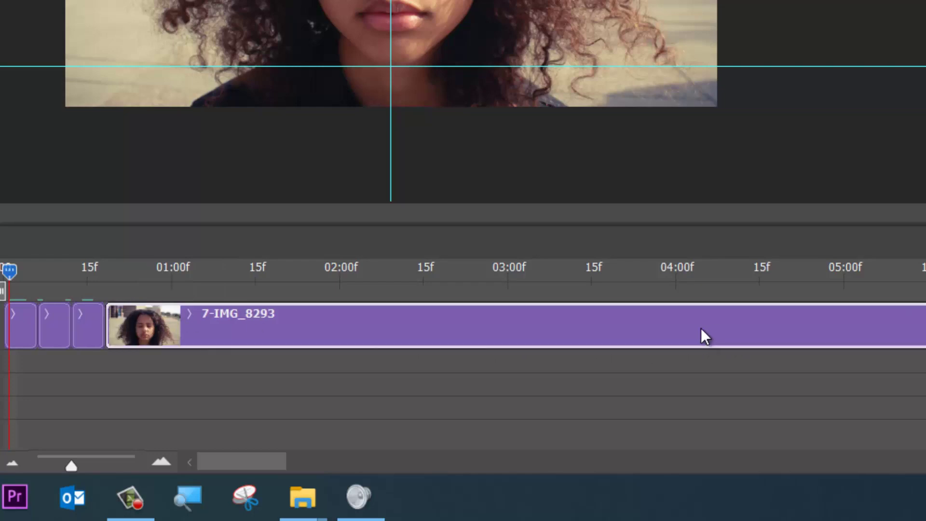
pyautogui.press('Delete')
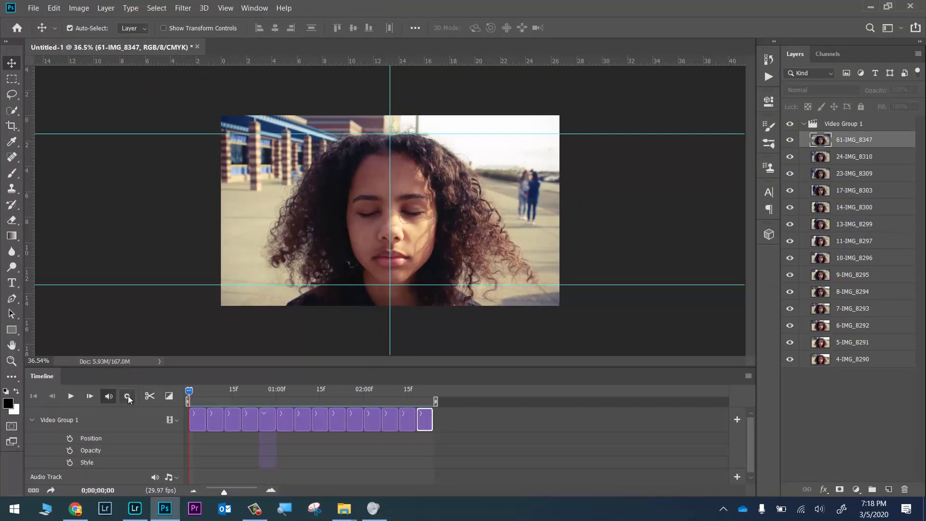
# Enable Loop Playback and preview the short clips, scrubbing into the last clip, 61-IMG_8347.
pyautogui.click(128, 396)
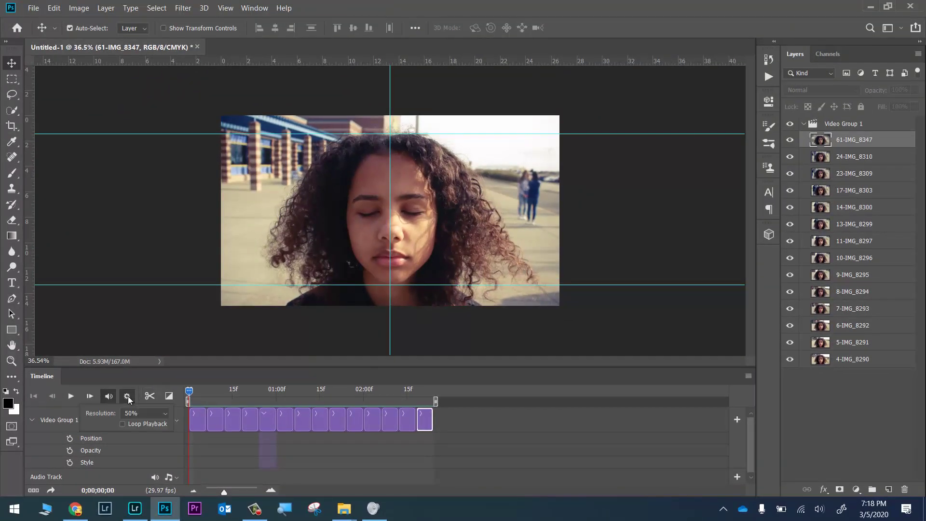
pyautogui.click(123, 423)
pyautogui.click(71, 396)
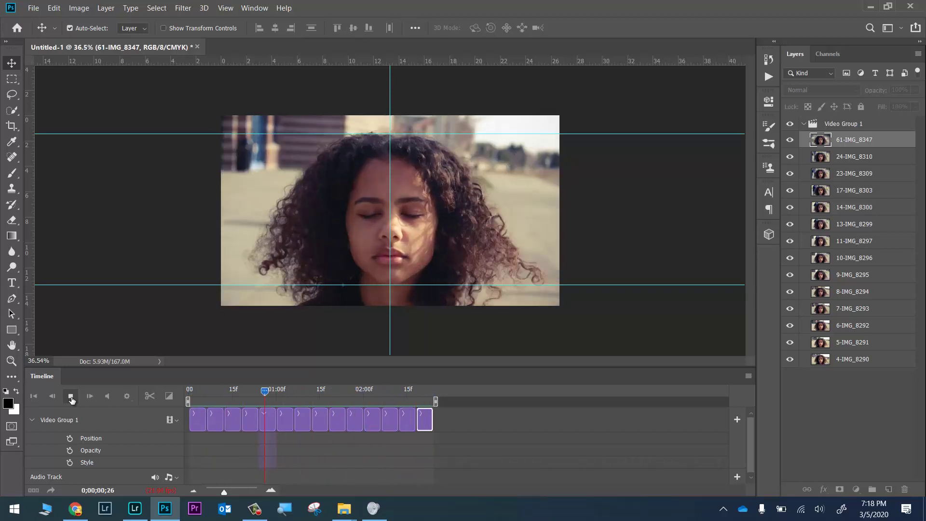
pyautogui.click(69, 397)
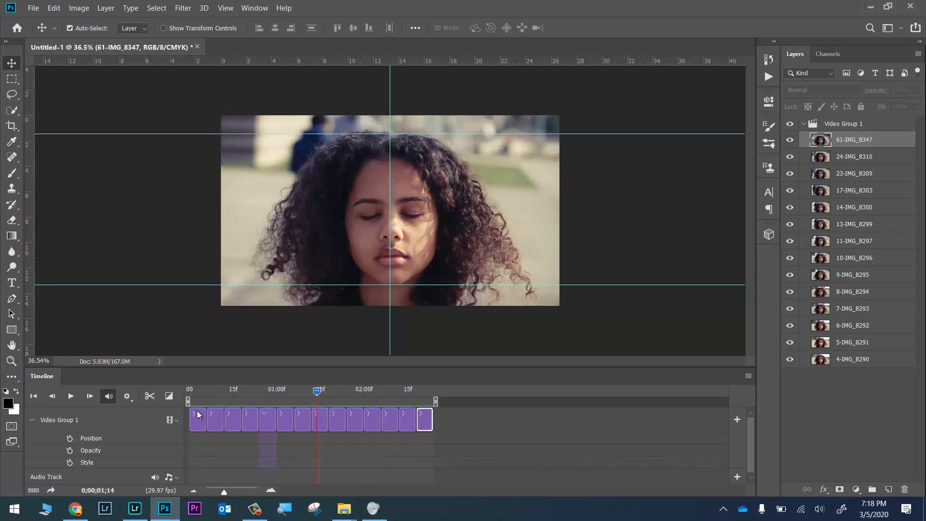
pyautogui.moveTo(313, 394); pyautogui.dragTo(417, 400)
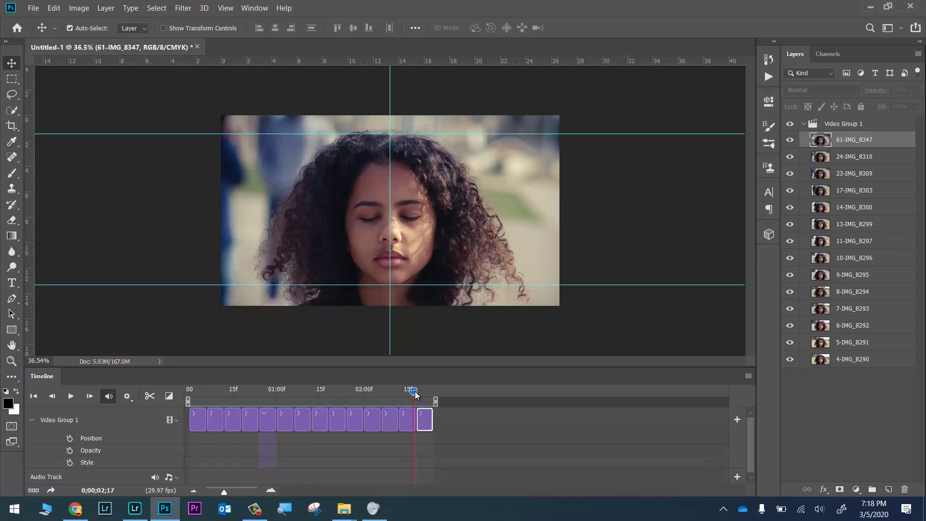
pyautogui.moveTo(416, 396); pyautogui.dragTo(427, 395)
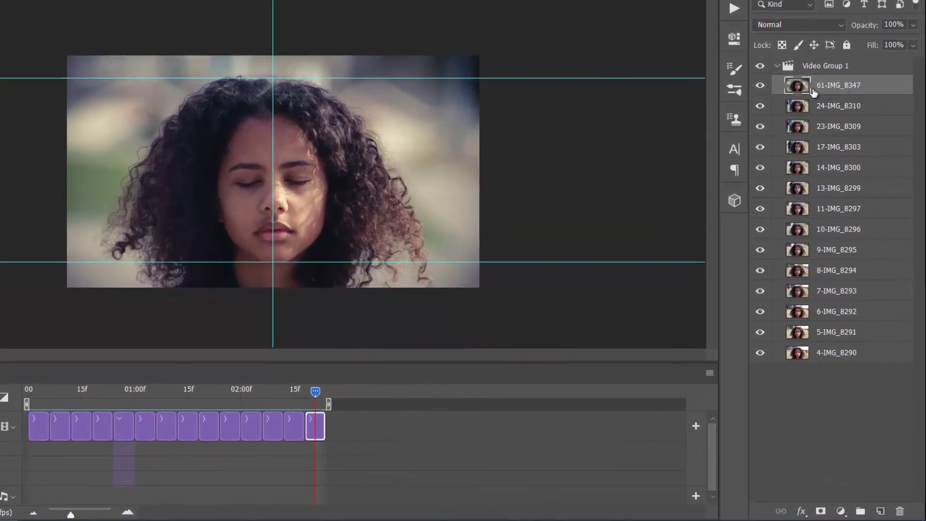
# Duplicate 24-IMG_8310 and 23-IMG_8309 and move both copies to the top of Video Group 1.
pyautogui.click(821, 357)
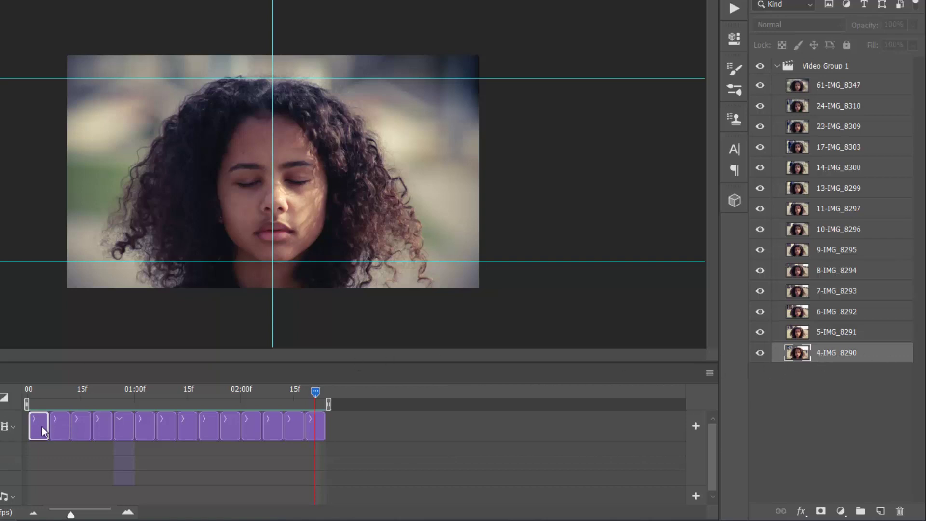
pyautogui.click(820, 93)
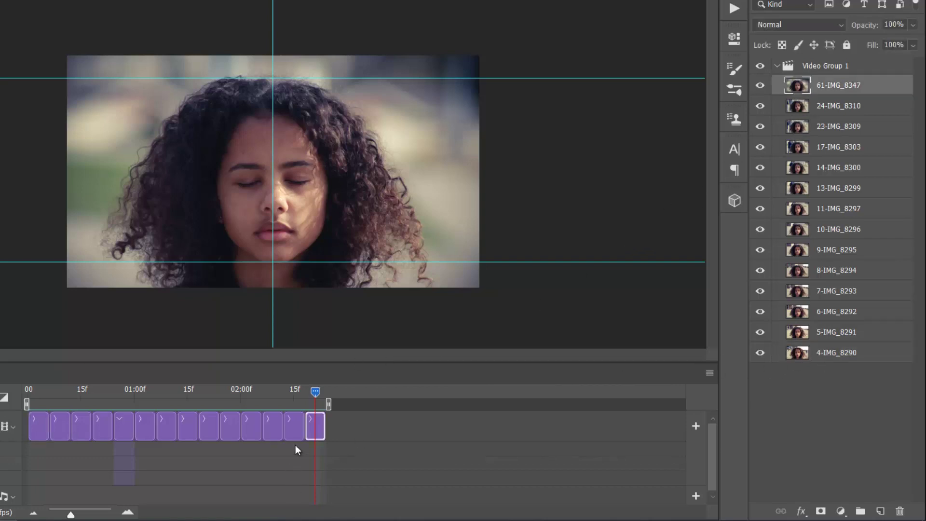
pyautogui.click(869, 105)
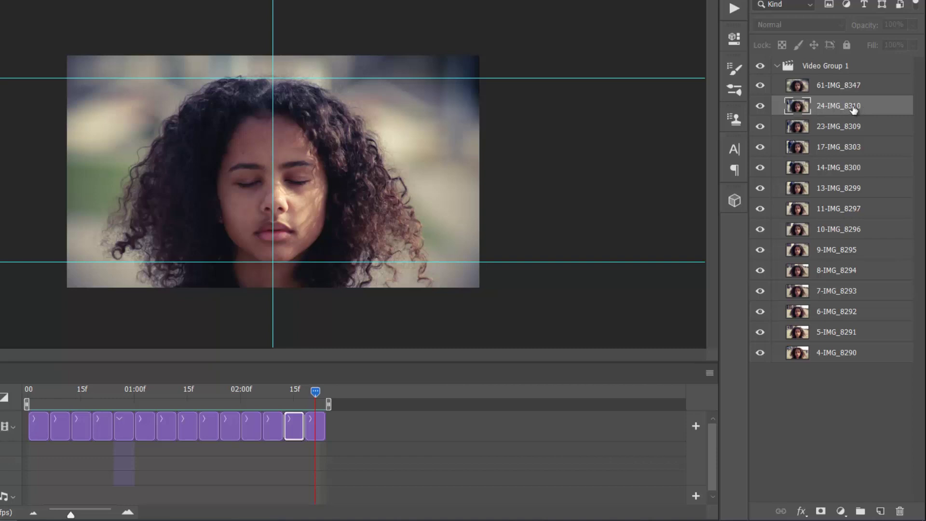
pyautogui.moveTo(853, 110); pyautogui.dragTo(881, 511)
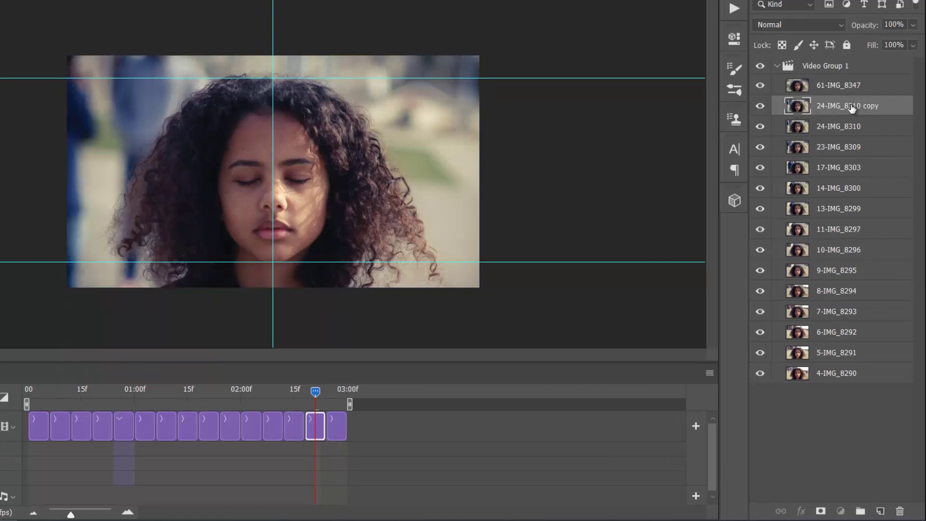
pyautogui.moveTo(852, 109); pyautogui.dragTo(857, 85)
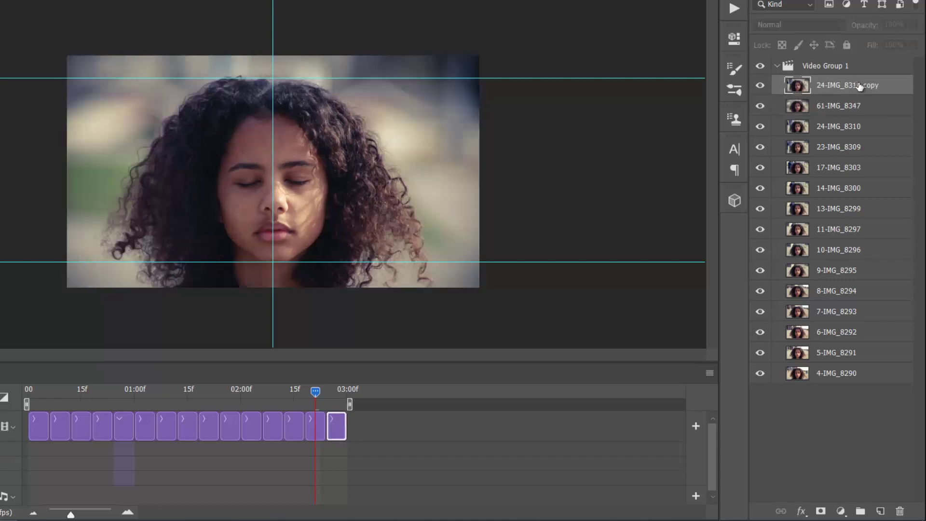
pyautogui.click(852, 149)
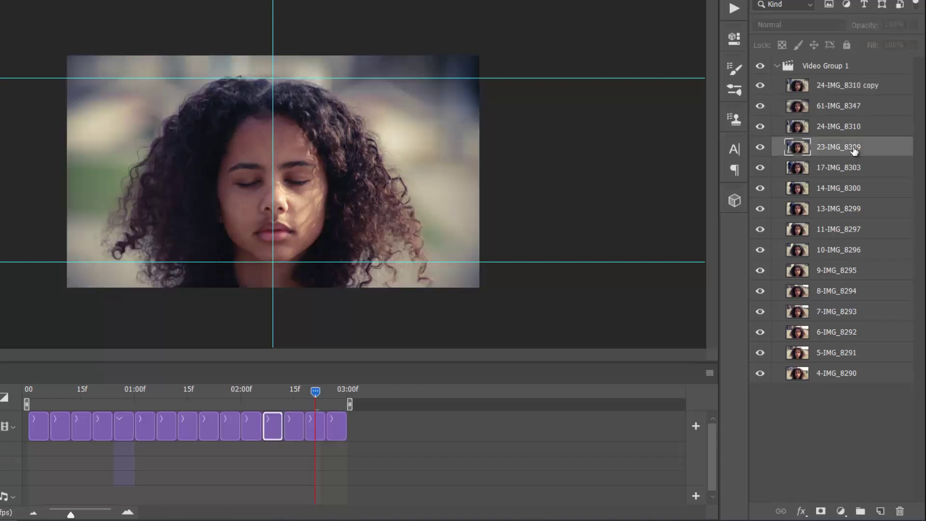
pyautogui.moveTo(854, 150); pyautogui.dragTo(878, 508)
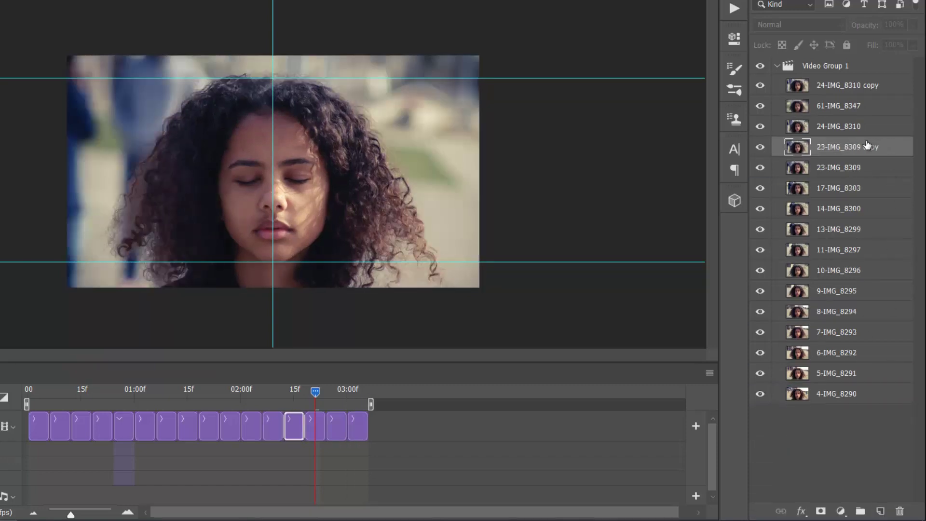
pyautogui.moveTo(853, 152); pyautogui.dragTo(857, 93)
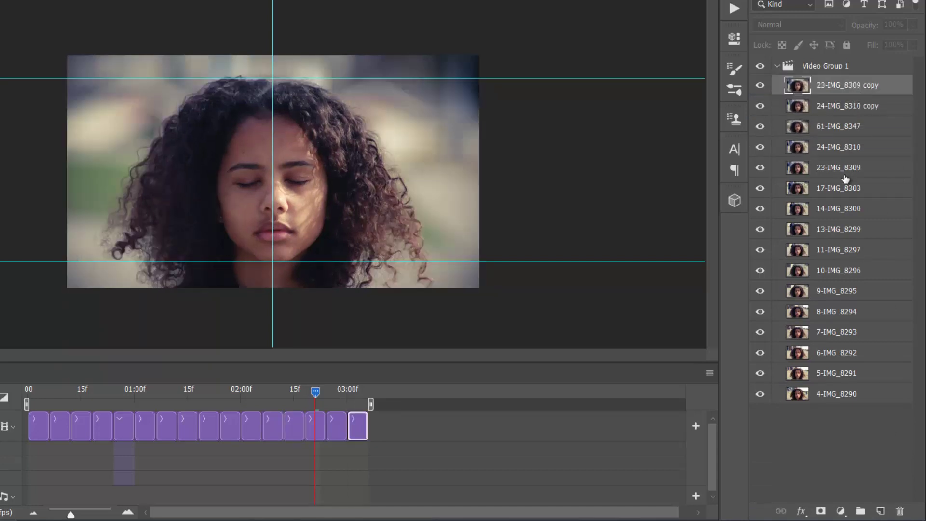
# Copy the remaining clip layers from 17-IMG_8303 down to 5-IMG_8291 with Ctrl+J.
pyautogui.click(848, 189)
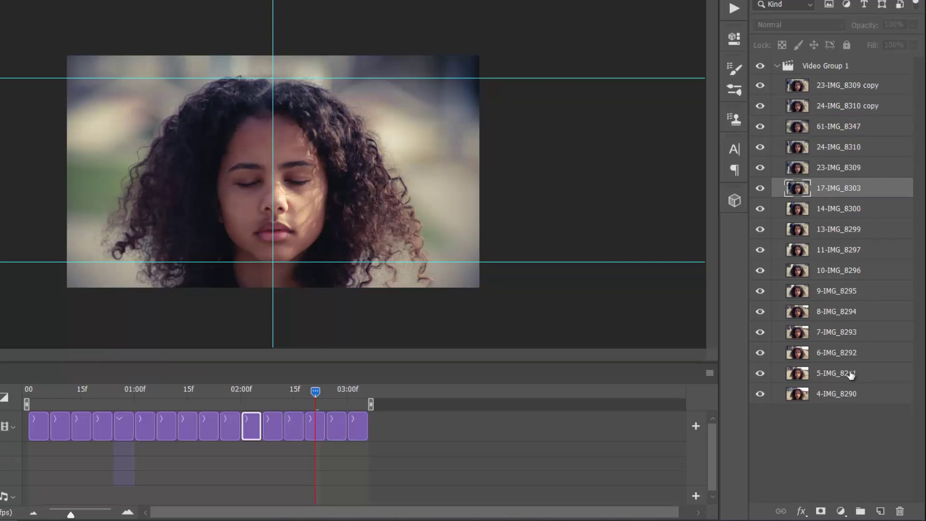
pyautogui.keyDown('shift'); pyautogui.click(831, 389); pyautogui.keyUp('shift')
pyautogui.hotkey('ctrl', 'j')
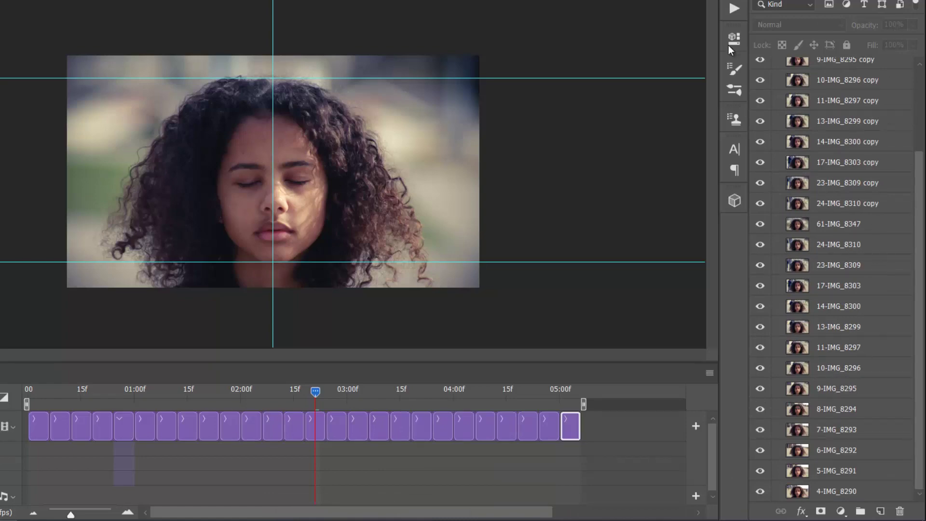
pyautogui.scroll(3, 848, 219)
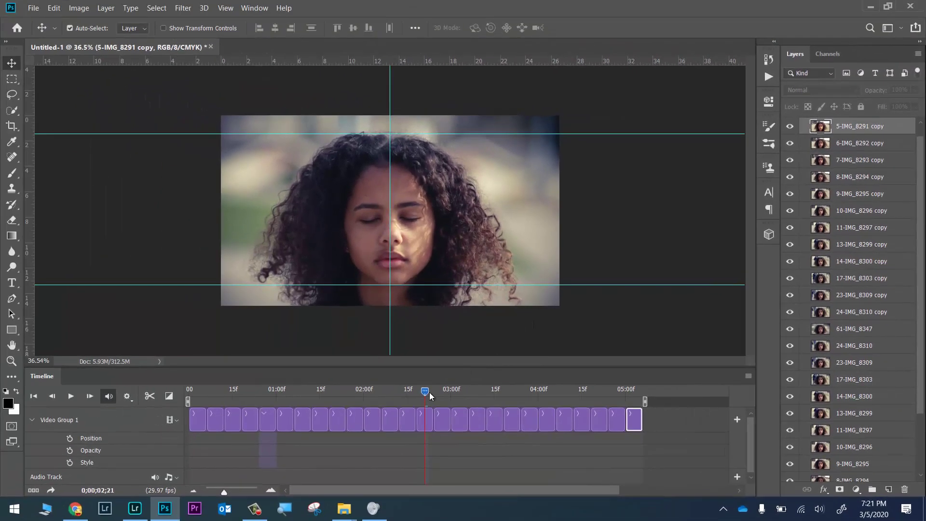
pyautogui.moveTo(415, 390); pyautogui.dragTo(191, 390)
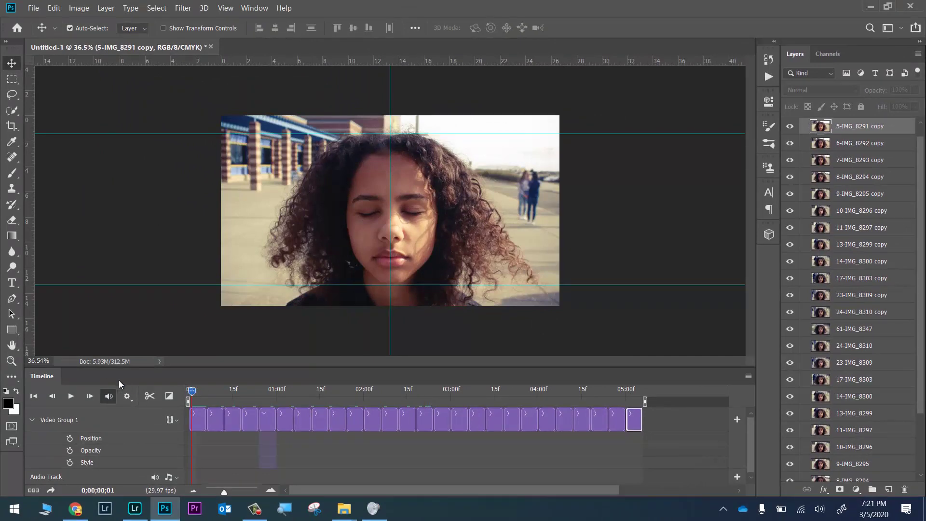
pyautogui.click(73, 396)
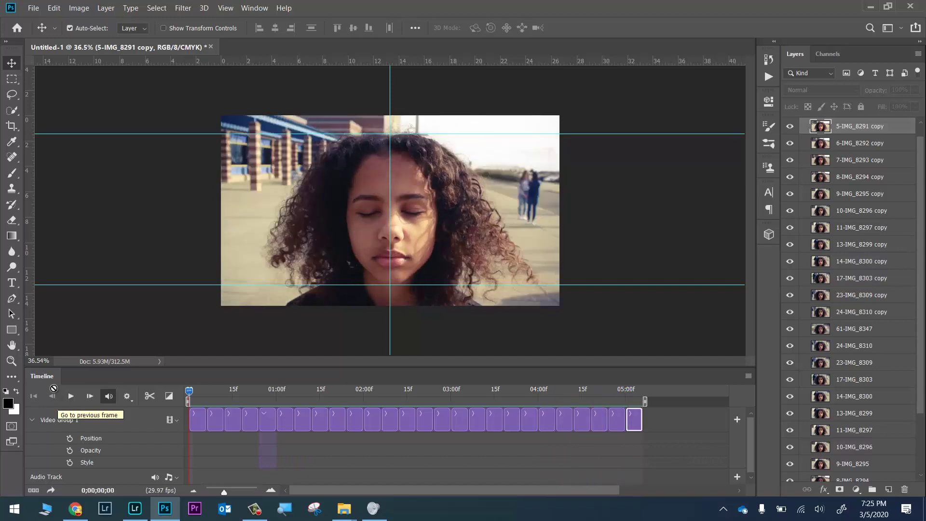
# Open File > Export > Save for Web (Legacy) to preview the animation as a GIF.
pyautogui.click(33, 8)
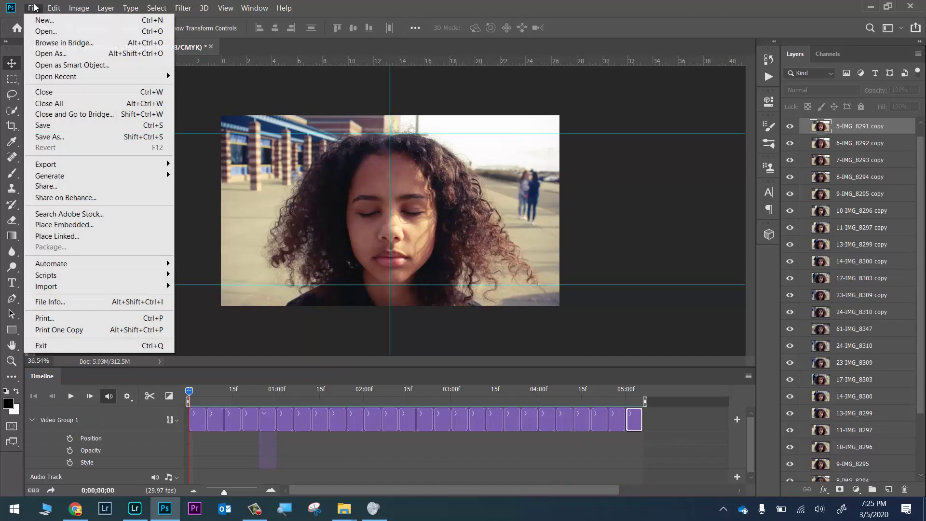
pyautogui.moveTo(63, 166)
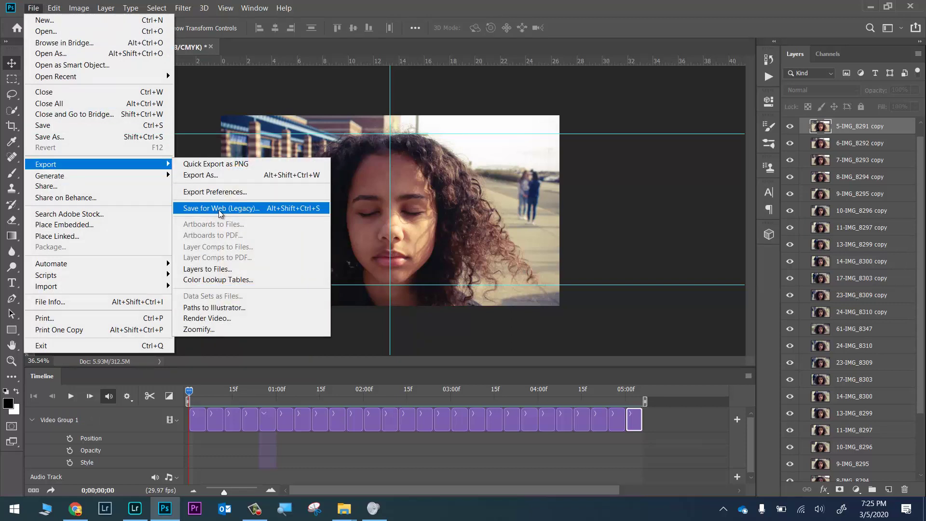
pyautogui.click(247, 209)
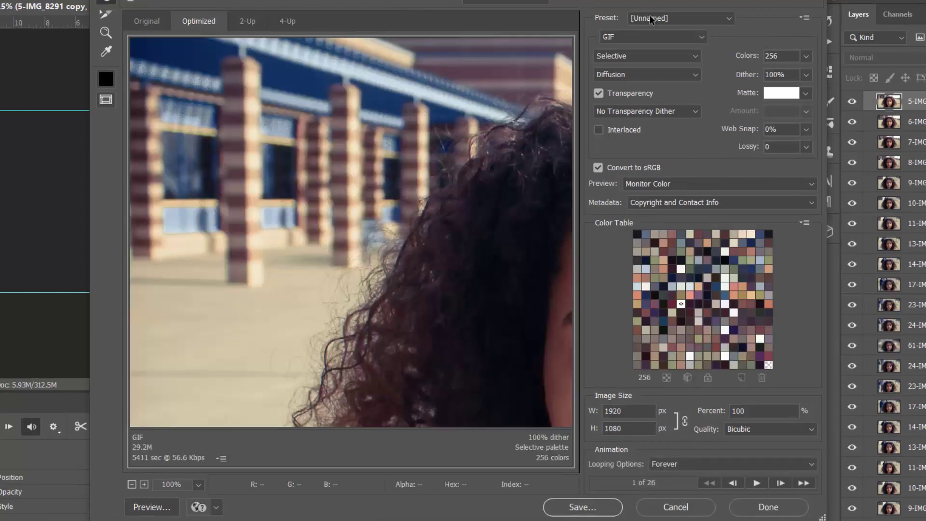
# Apply the GIF 128 Dithered preset with the colour count raised to 256.
pyautogui.click(649, 18)
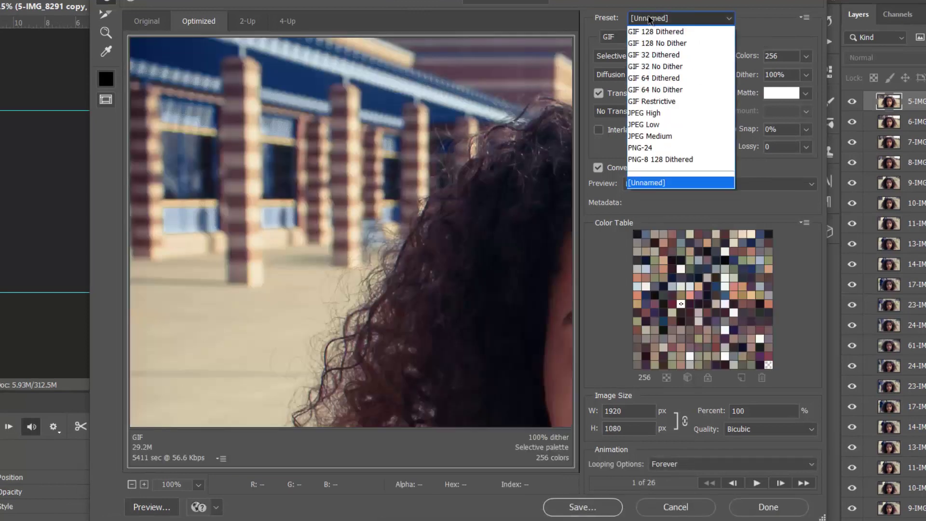
pyautogui.click(687, 33)
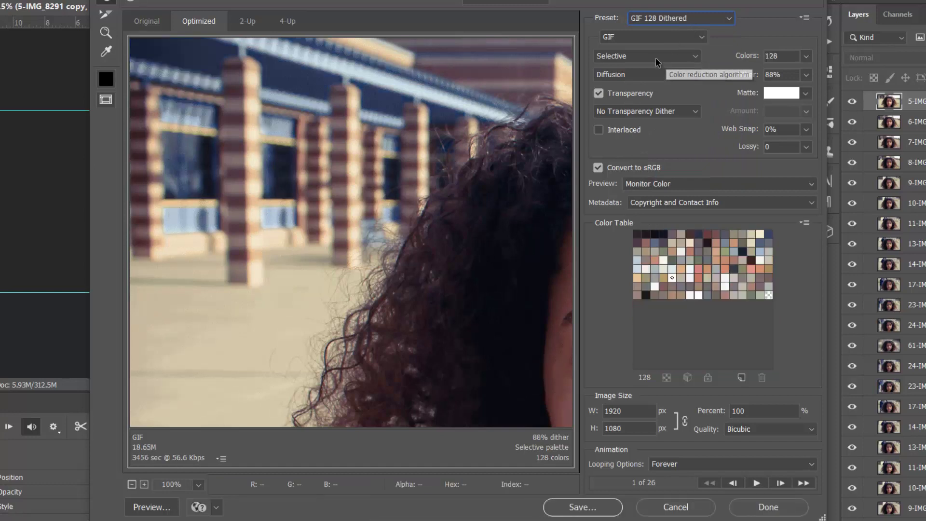
pyautogui.click(805, 56)
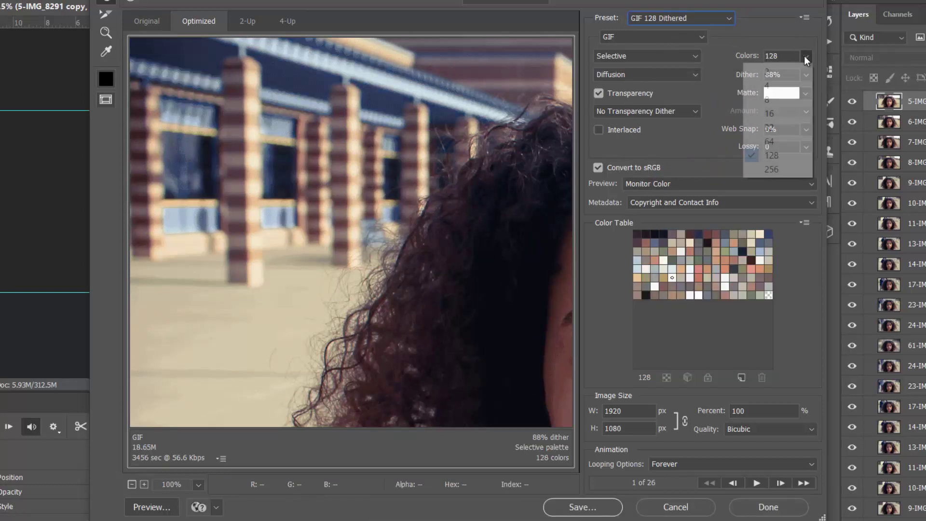
pyautogui.click(772, 169)
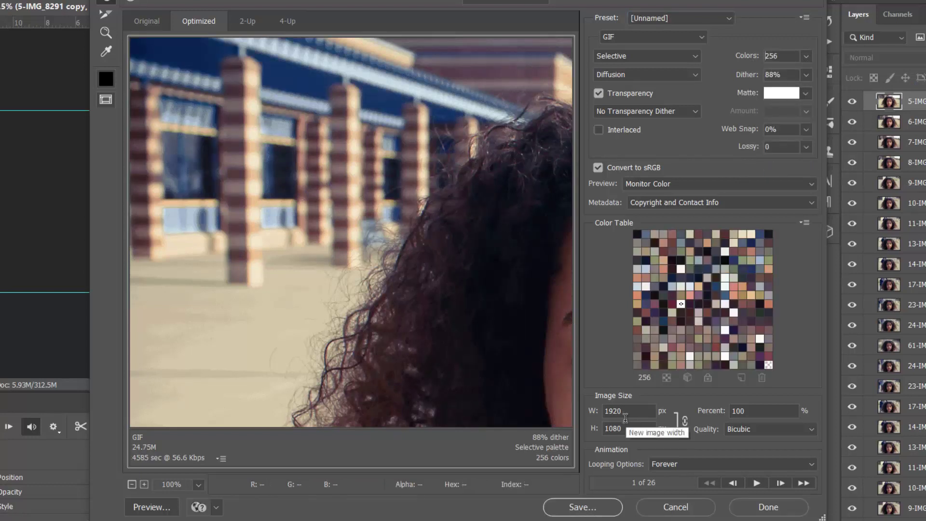
# Resize the GIF to 600 px wide and set looping to Forever.
pyautogui.moveTo(628, 414); pyautogui.dragTo(601, 411)
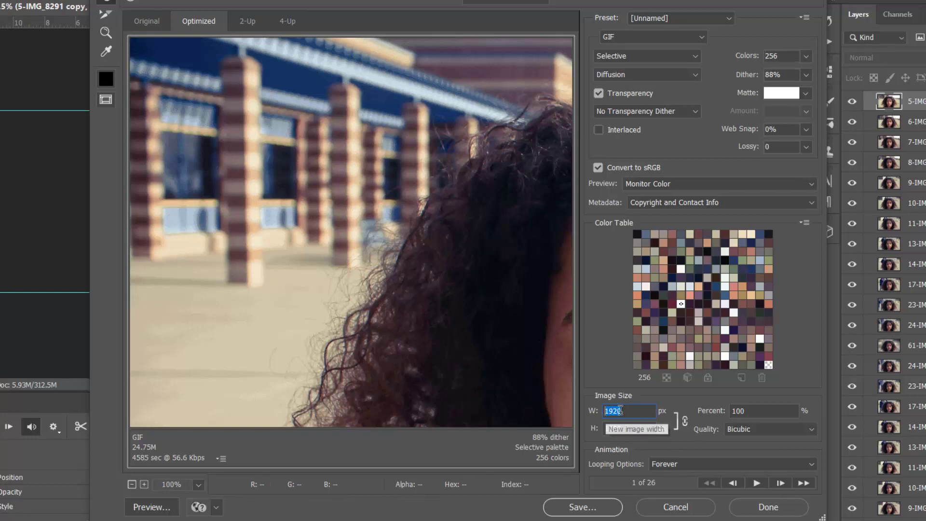
pyautogui.write('600')
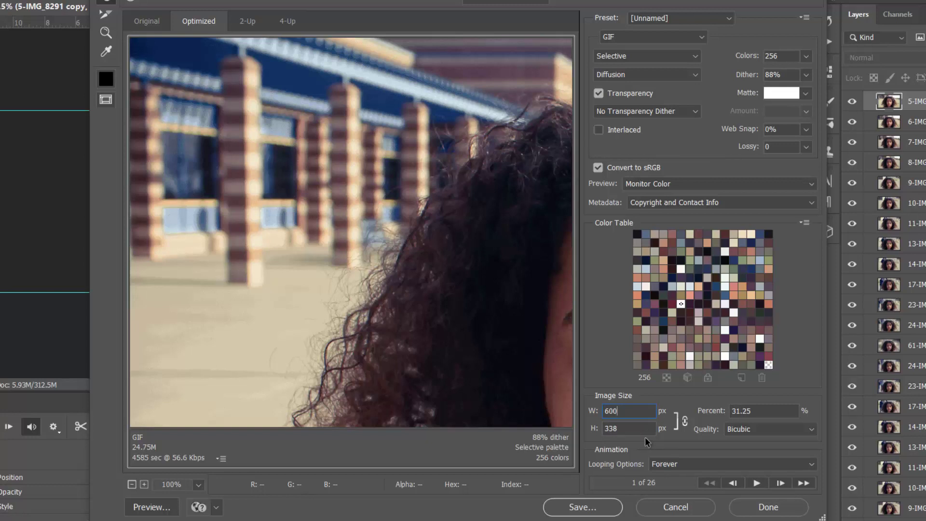
pyautogui.press('Tab')
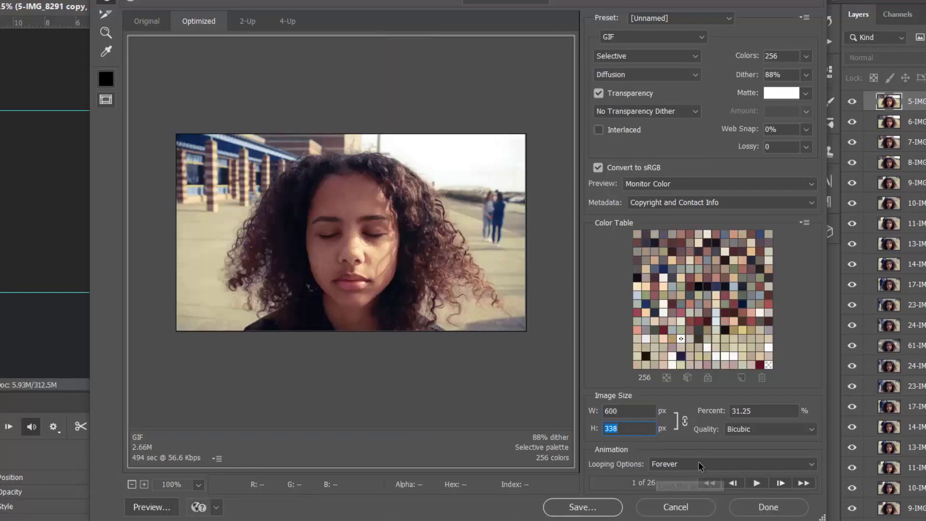
pyautogui.click(693, 465)
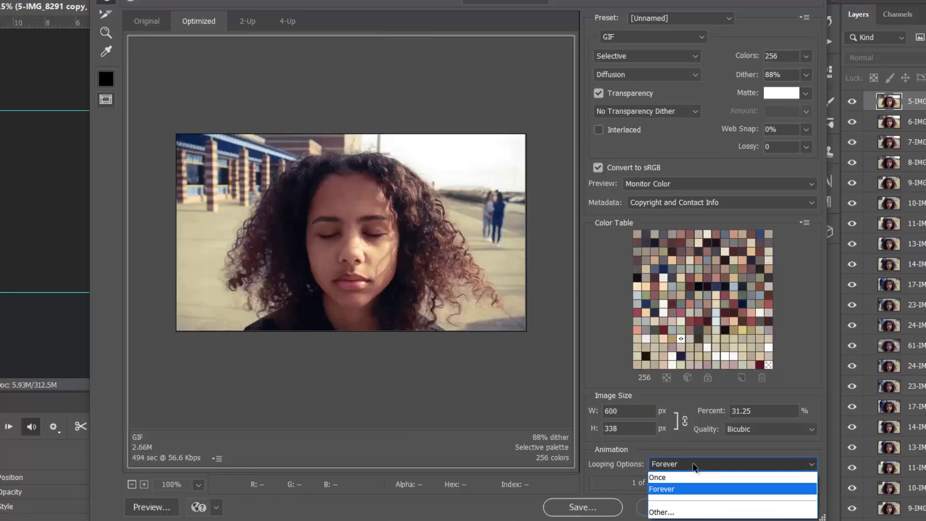
pyautogui.click(688, 490)
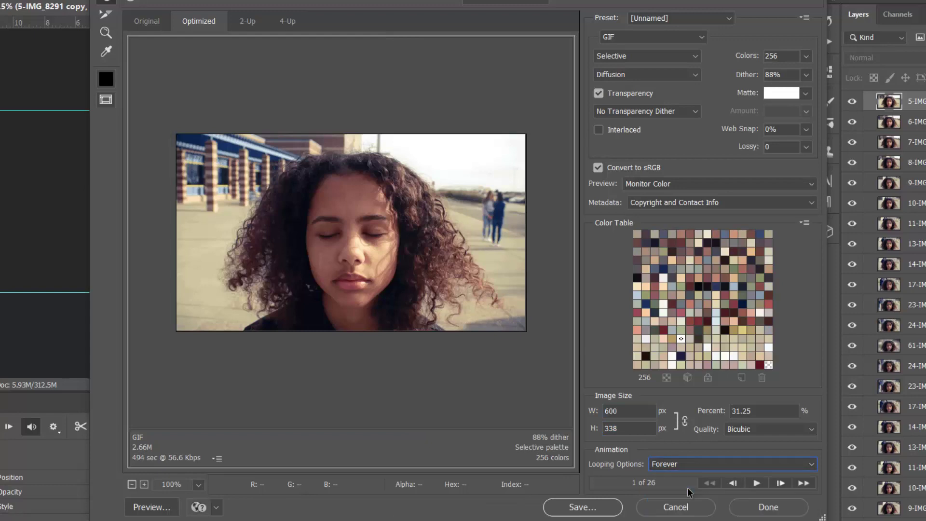
# Start saving the optimized GIF and navigate to SR$ Photo (O) > Period 1 > Focal Length Gif.
pyautogui.click(580, 507)
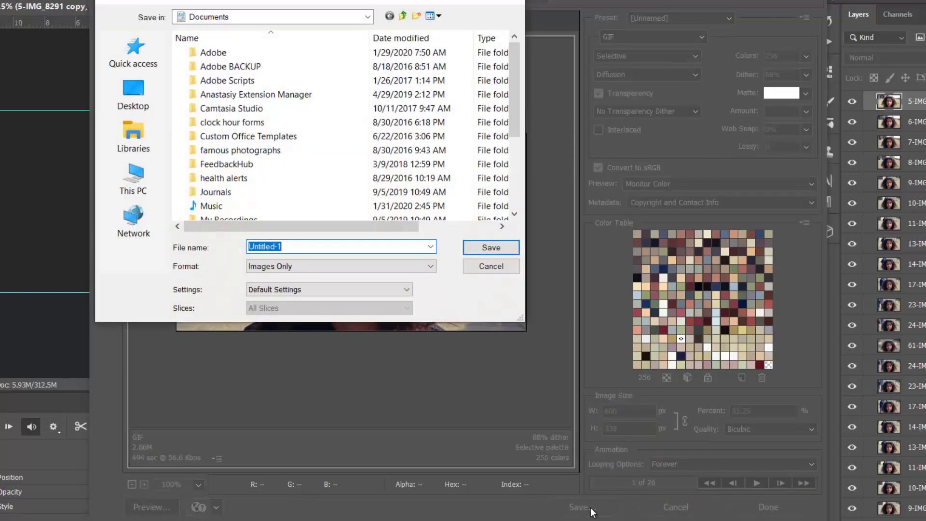
pyautogui.click(146, 194)
pyautogui.scroll(-3, 371, 130)
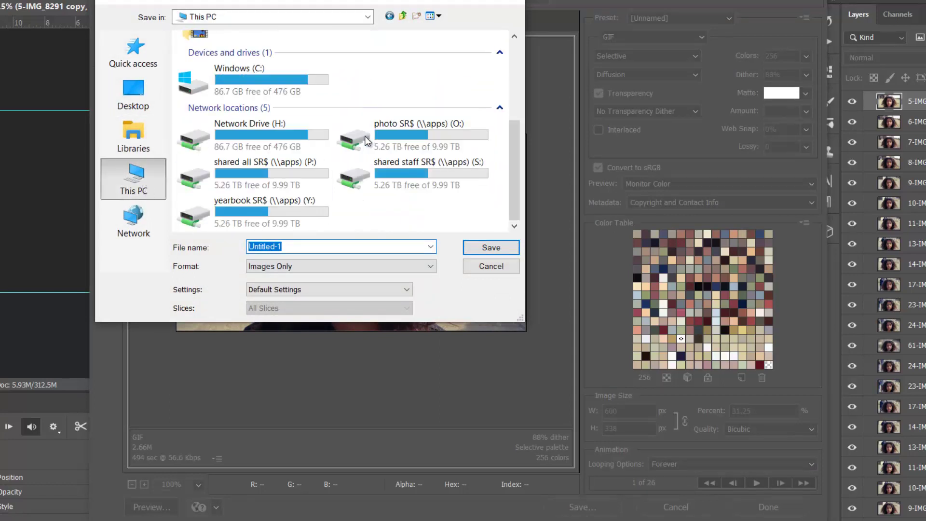
pyautogui.scroll(3, 400, 135)
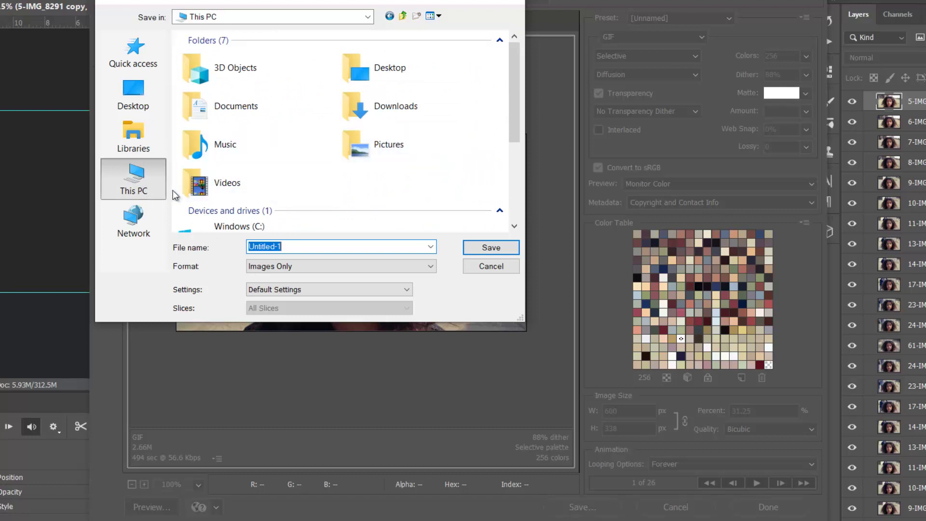
pyautogui.hotkey('alt', 'Left')
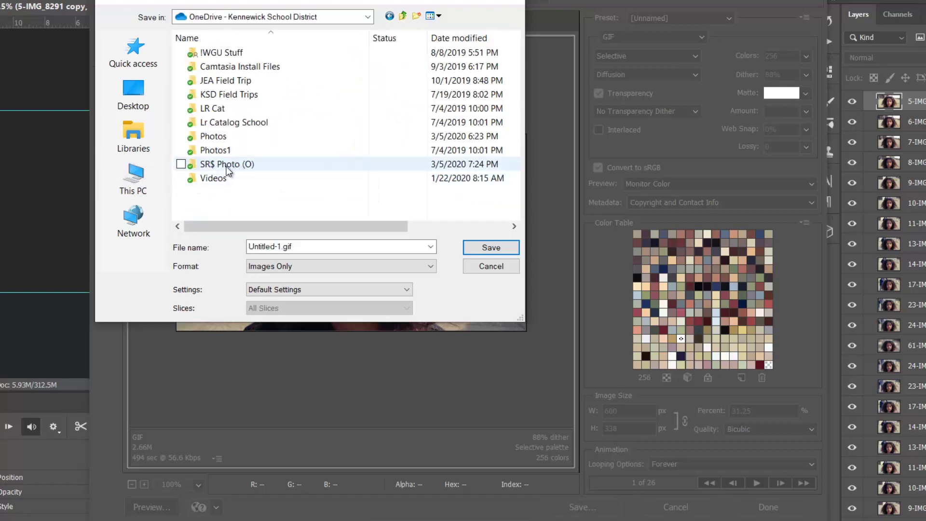
pyautogui.click(235, 166)
pyautogui.click(234, 166)
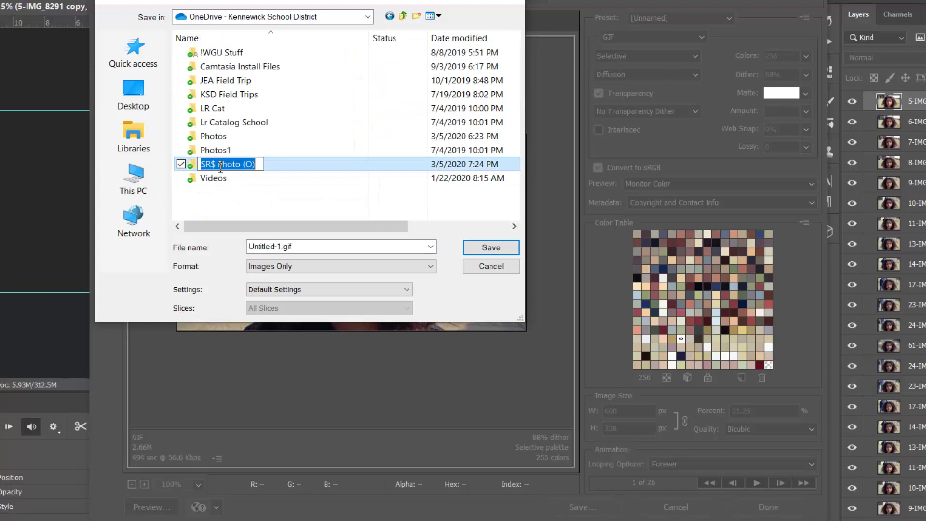
pyautogui.doubleClick(300, 163)
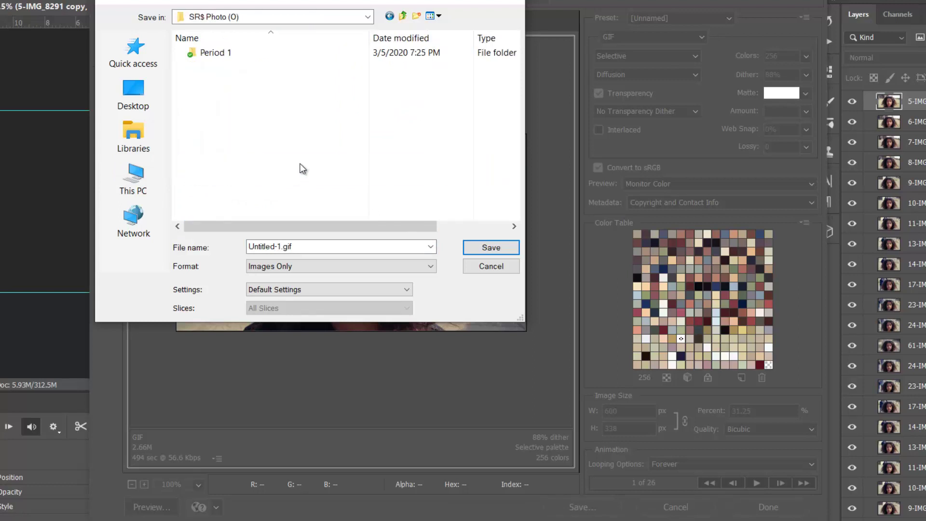
pyautogui.doubleClick(222, 54)
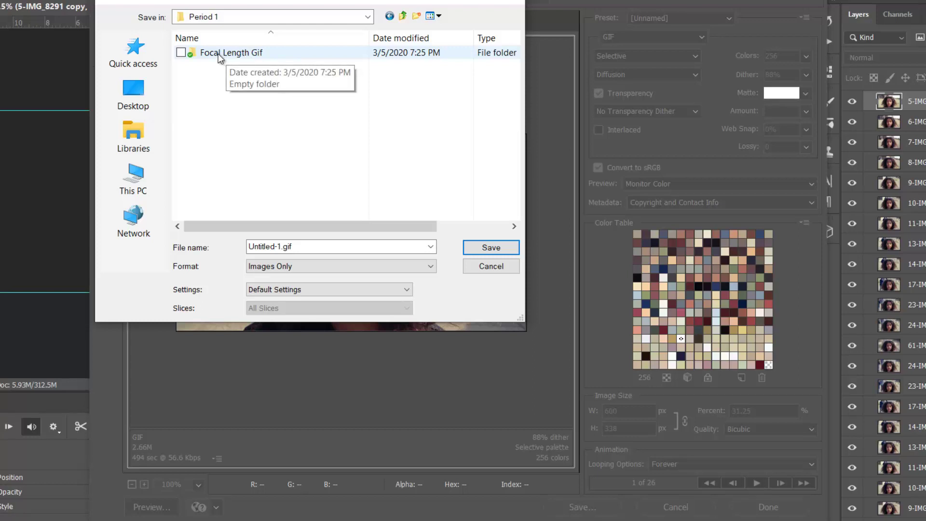
pyautogui.doubleClick(235, 57)
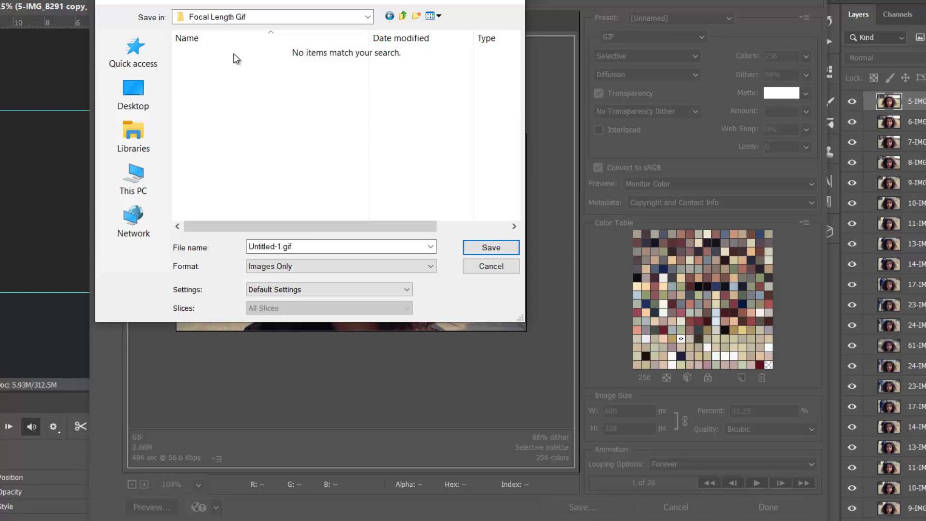
# Enter the student's name as the file name and save the GIF.
pyautogui.click(340, 245)
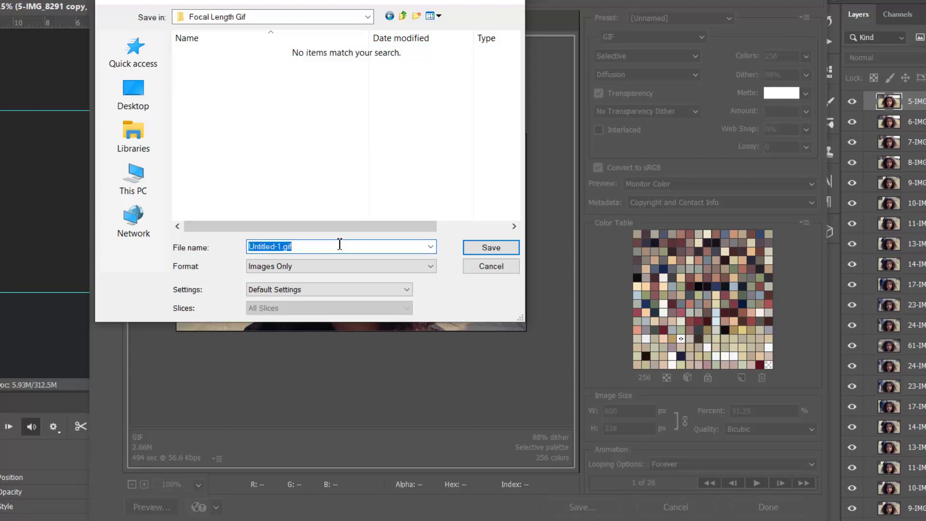
pyautogui.write('Johnson, Mister')
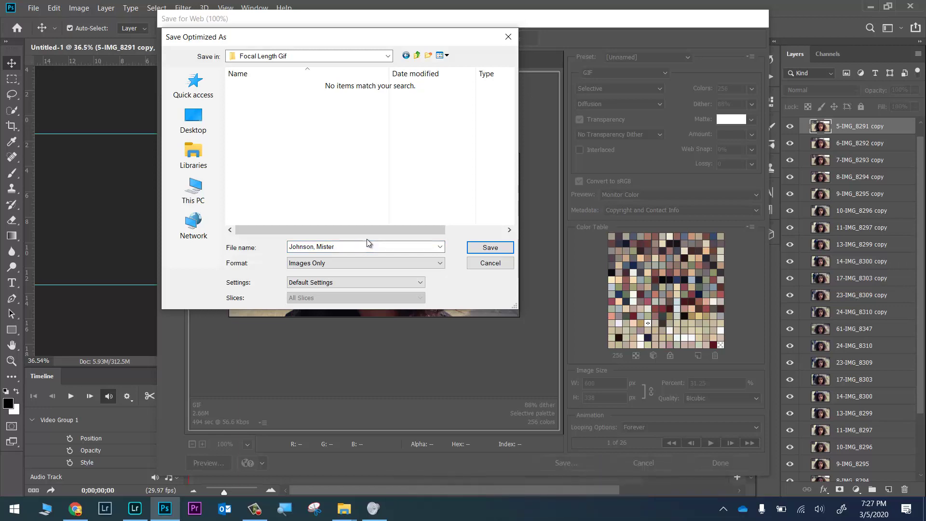
pyautogui.click(482, 247)
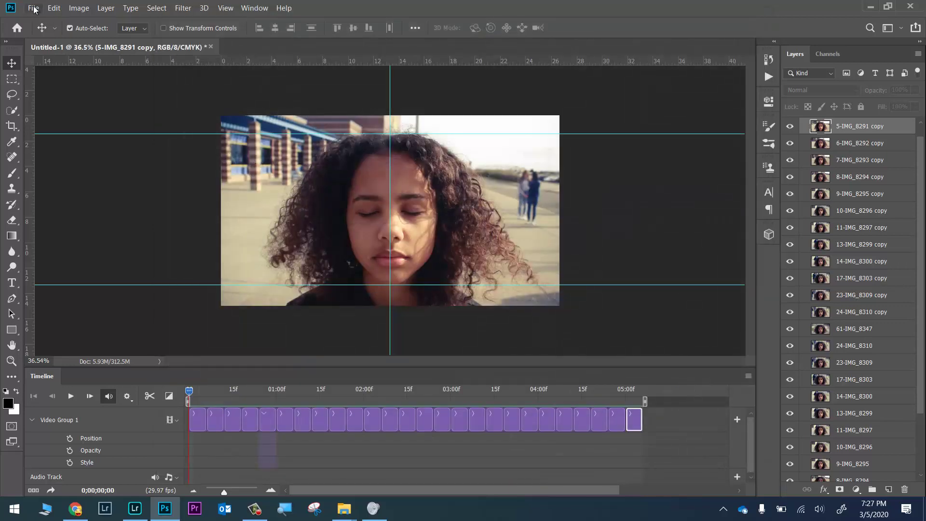
# Use File > Save to start saving the project as a Photoshop PSD file.
pyautogui.click(33, 9)
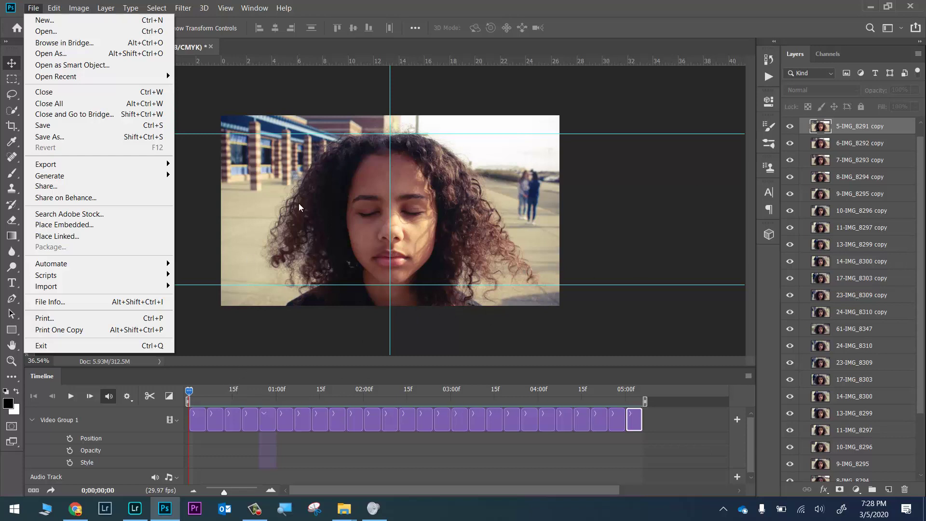
pyautogui.click(77, 128)
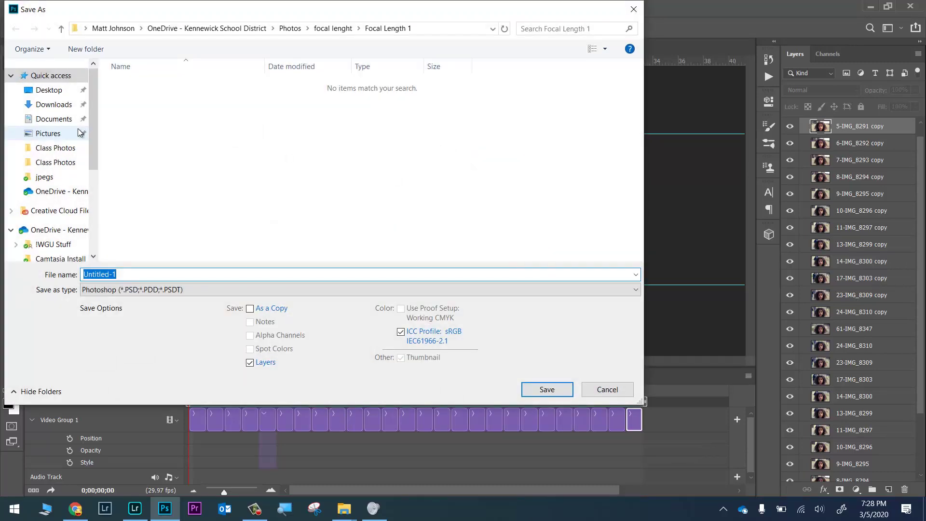